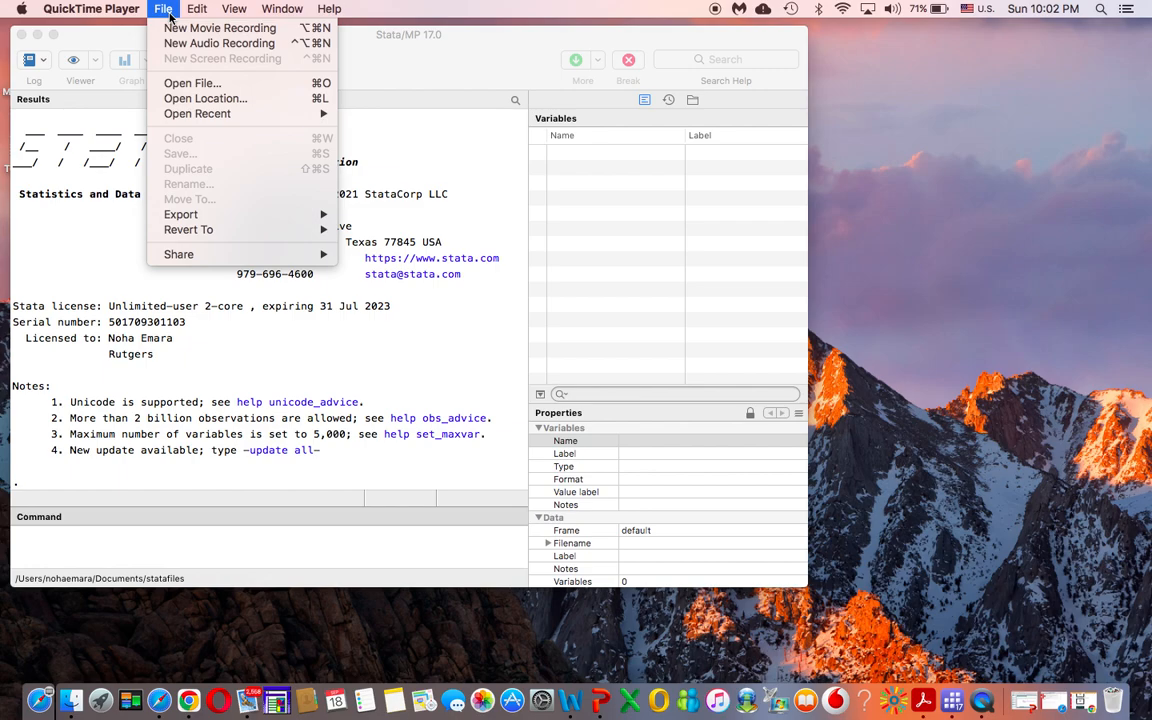
Step: Load the example dataset nlsw88.dta from the datasets installed with Stata and close the dataset list
left_click(68, 229)
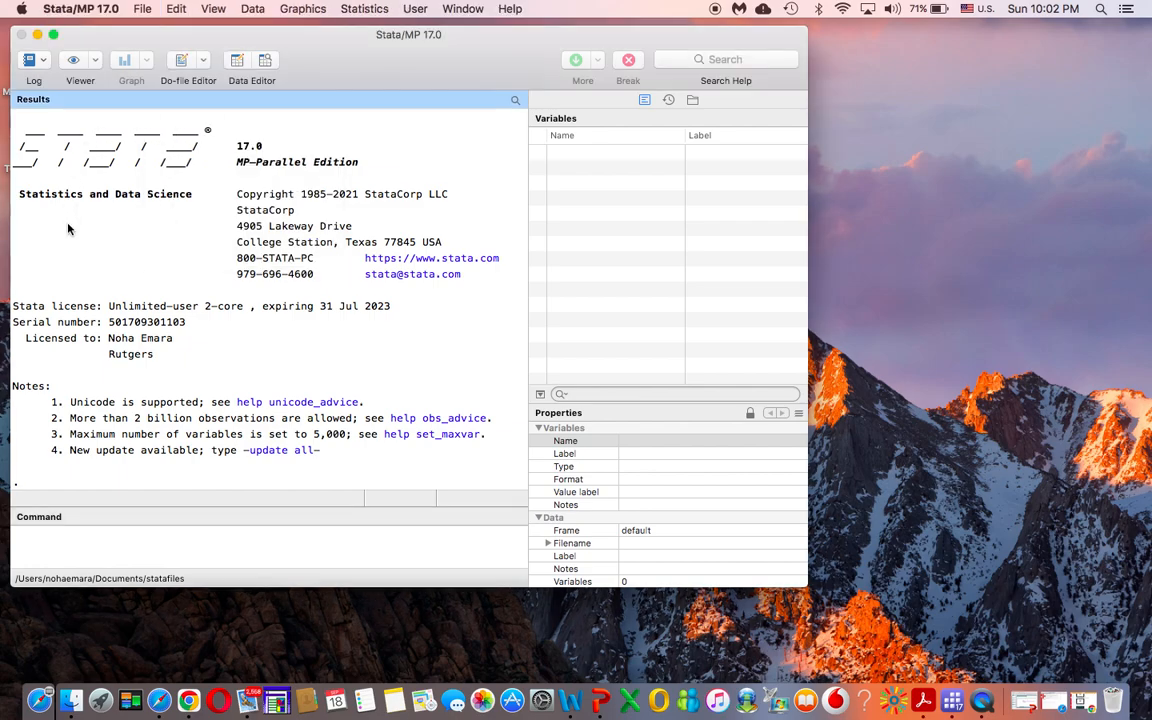
left_click(140, 9)
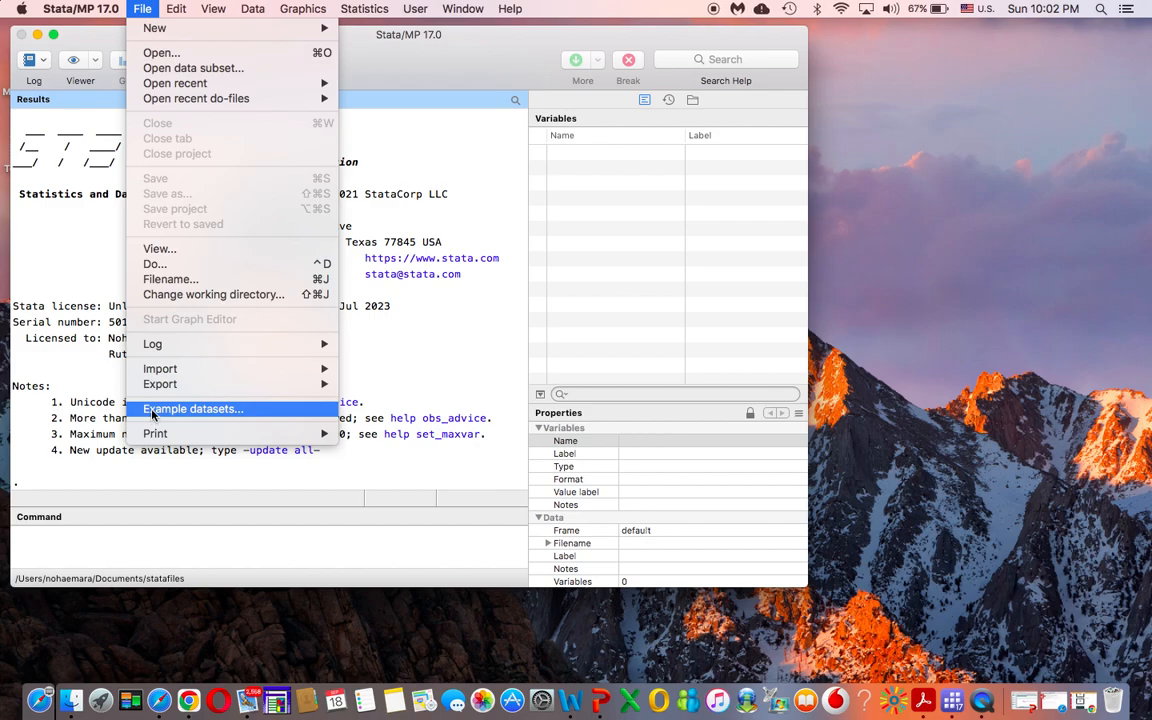
left_click(190, 409)
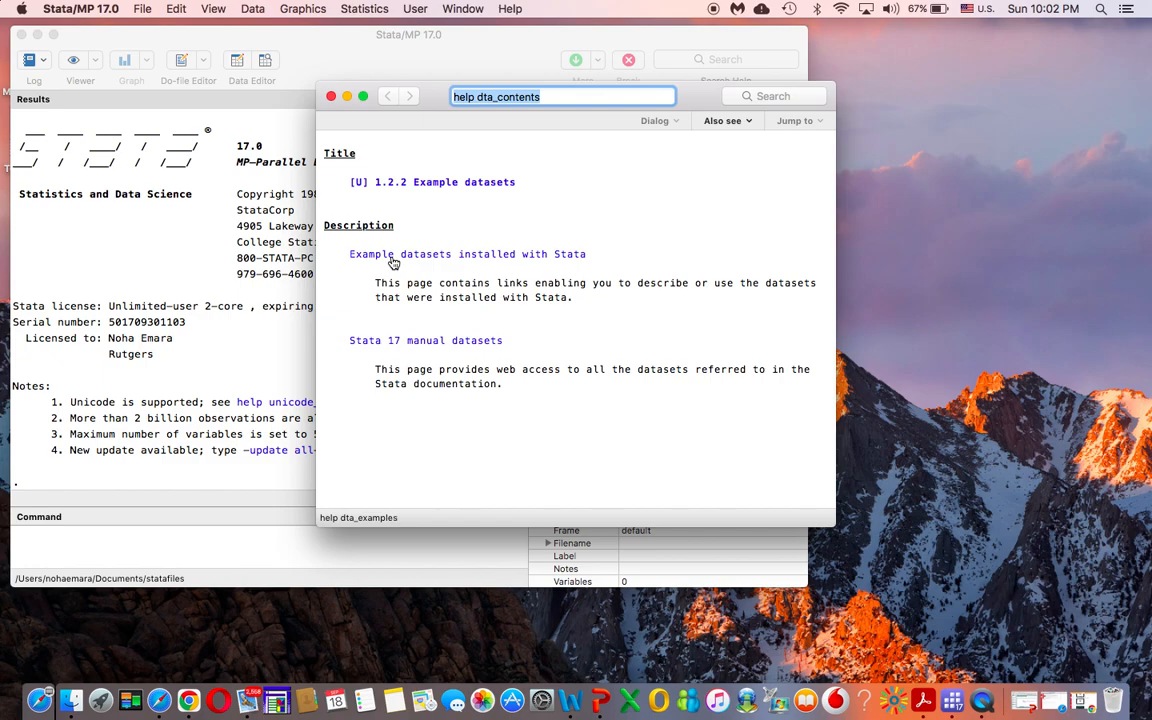
left_click(394, 258)
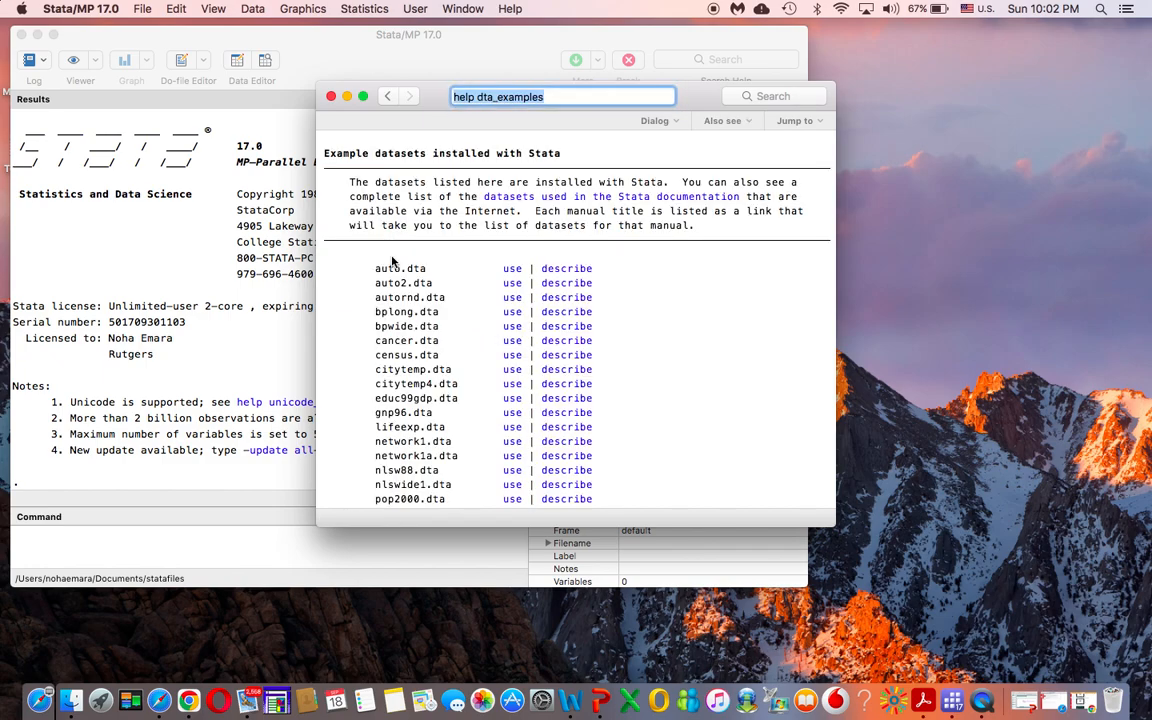
scroll(390, 311, "down", 5)
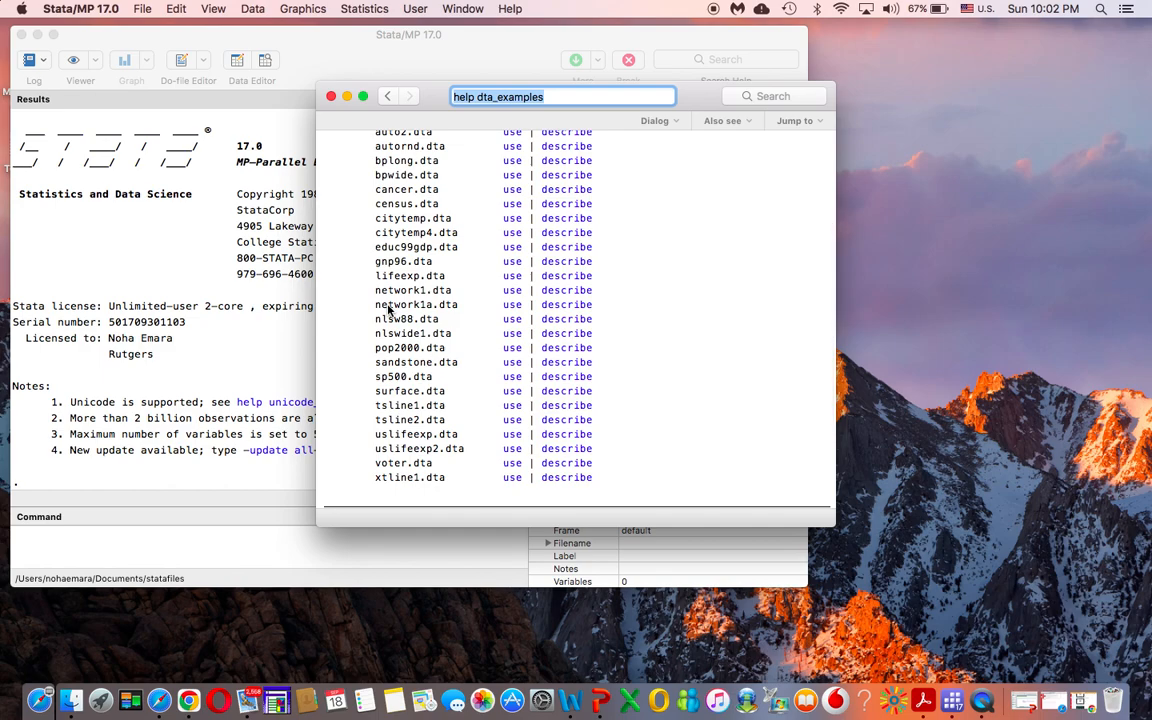
scroll(390, 311, "up", 2)
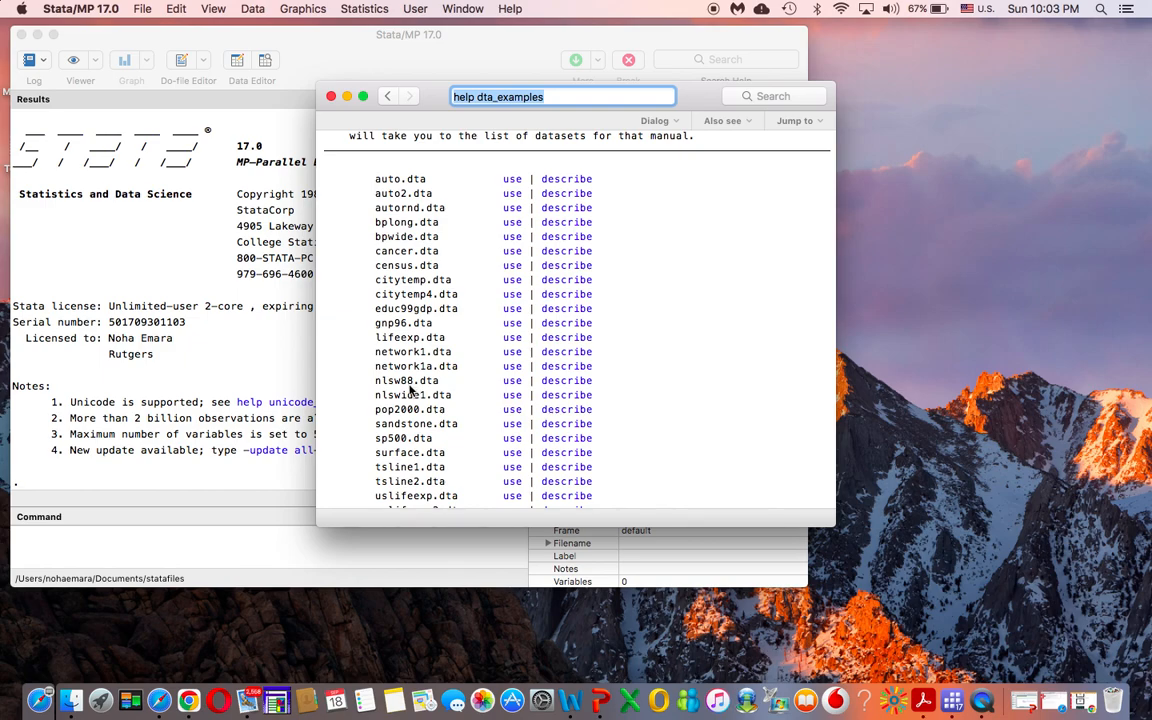
left_click(512, 384)
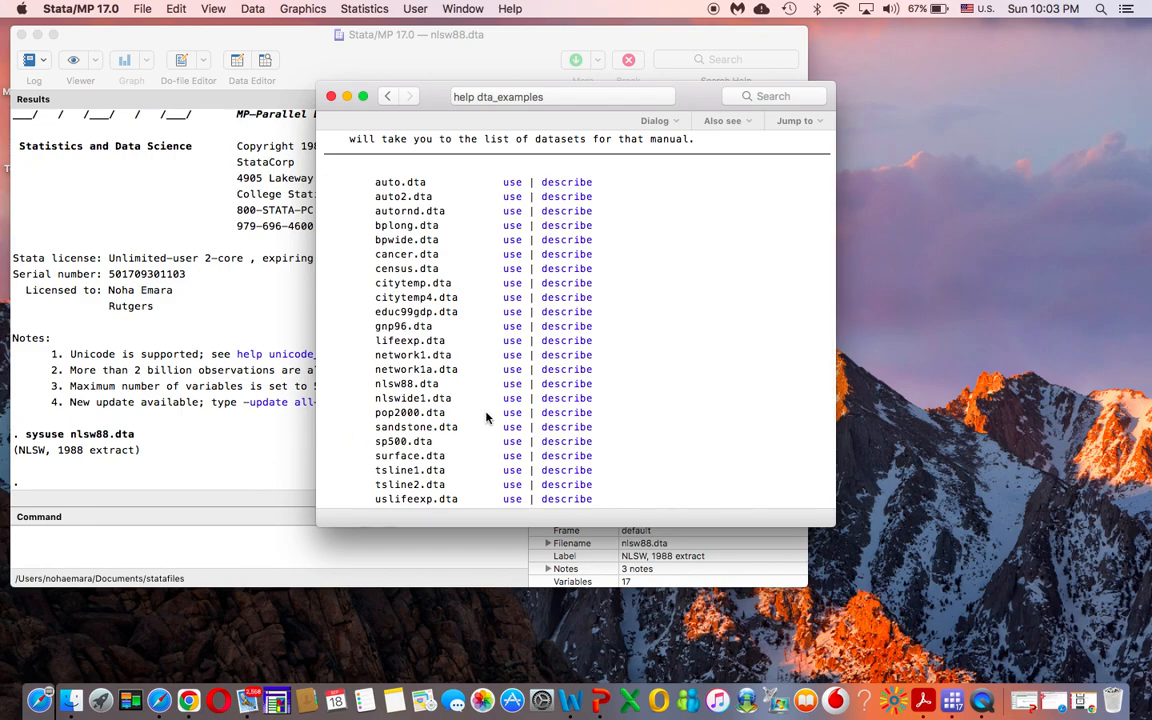
left_click(331, 96)
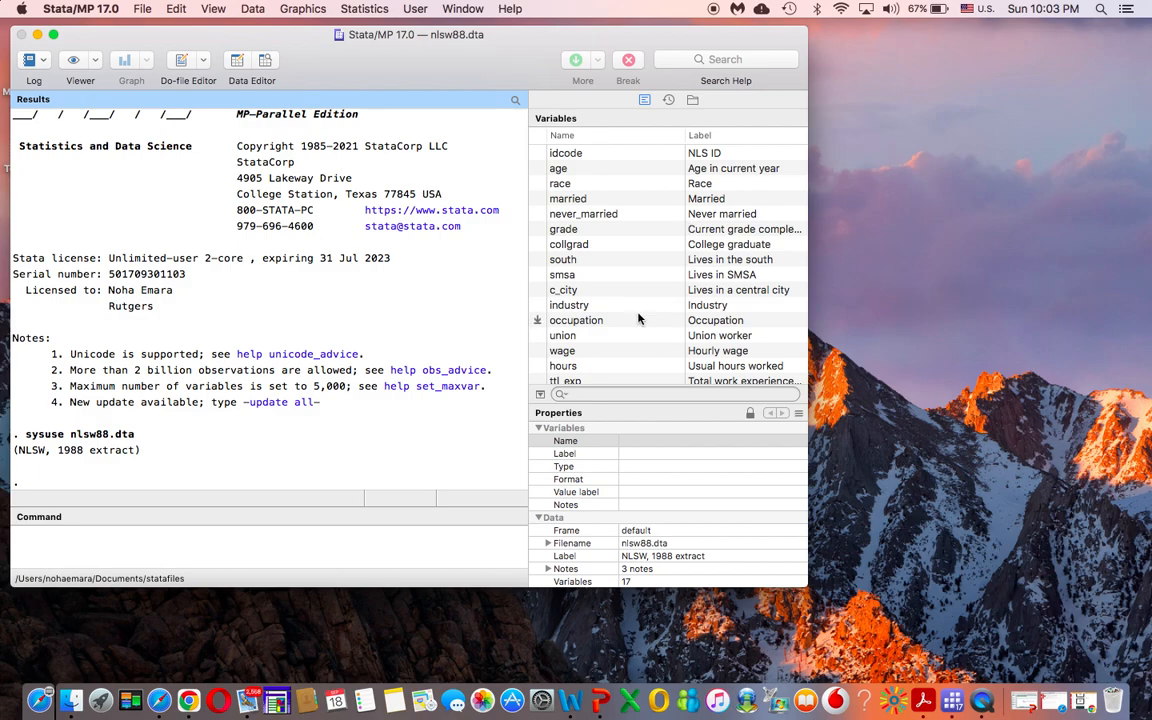
Step: Create a new, empty do-file
left_click(145, 11)
mouse_move(200, 28)
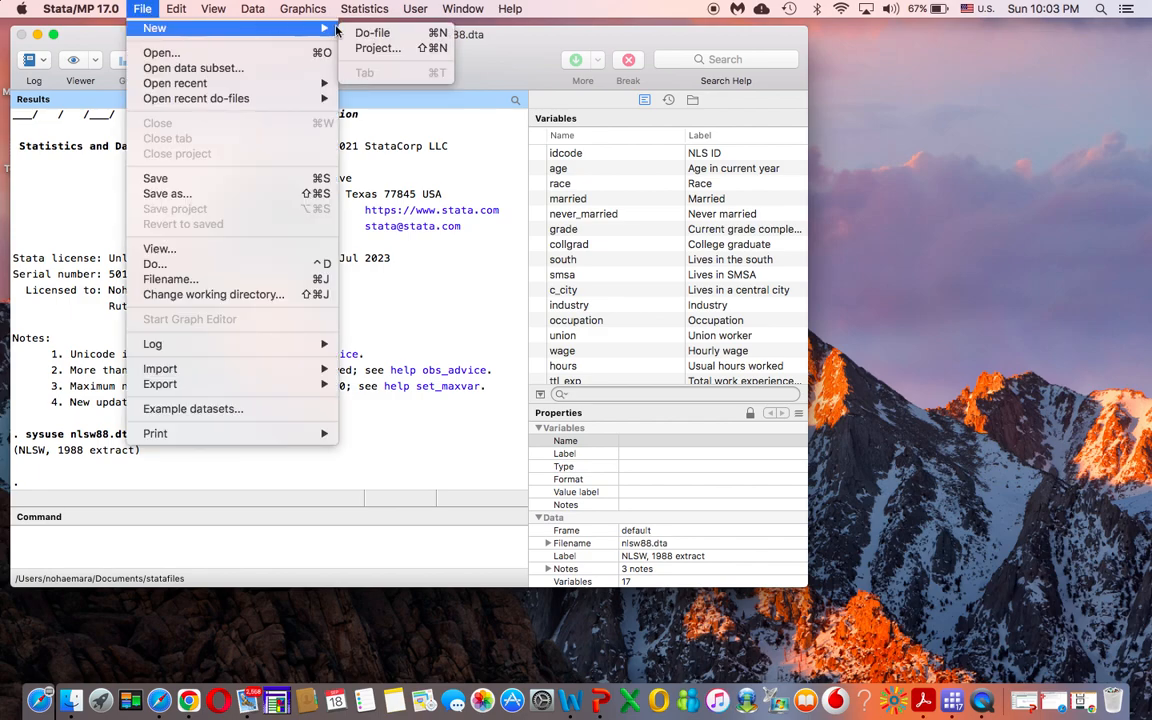
left_click(380, 38)
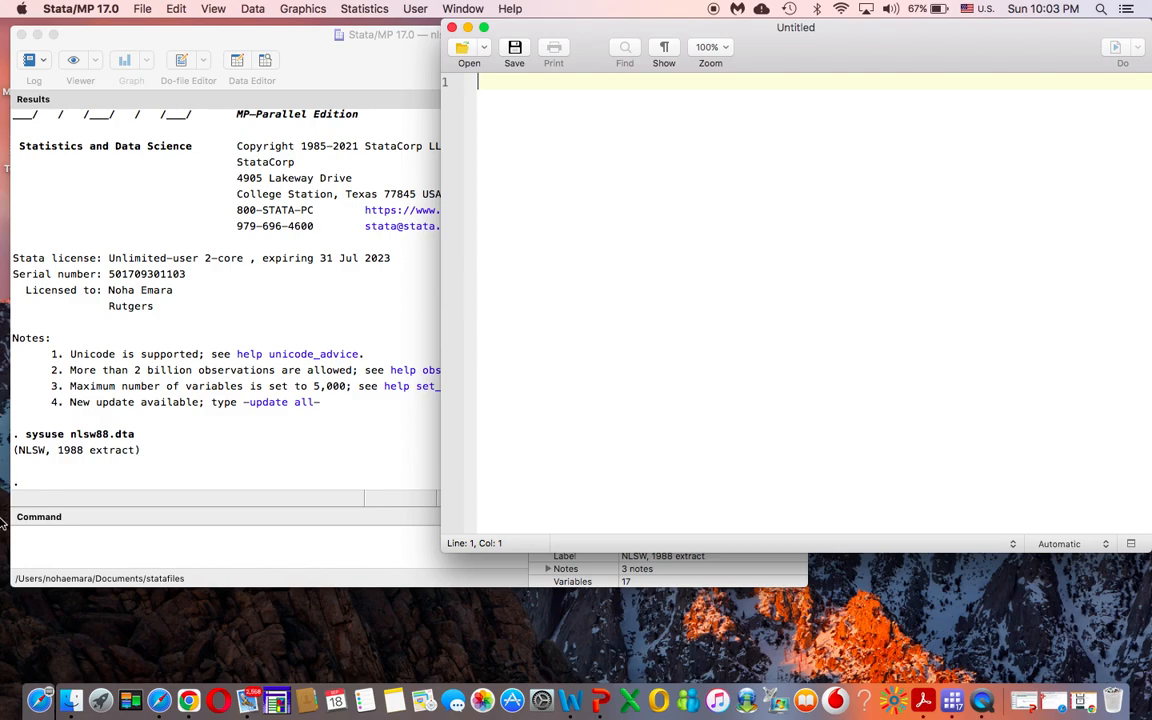
Step: Copy the command sysuse nlsw88.dta from the results output and return to the do-file
left_click(138, 437)
left_click_drag(138, 437, 29, 437)
key("super+c")
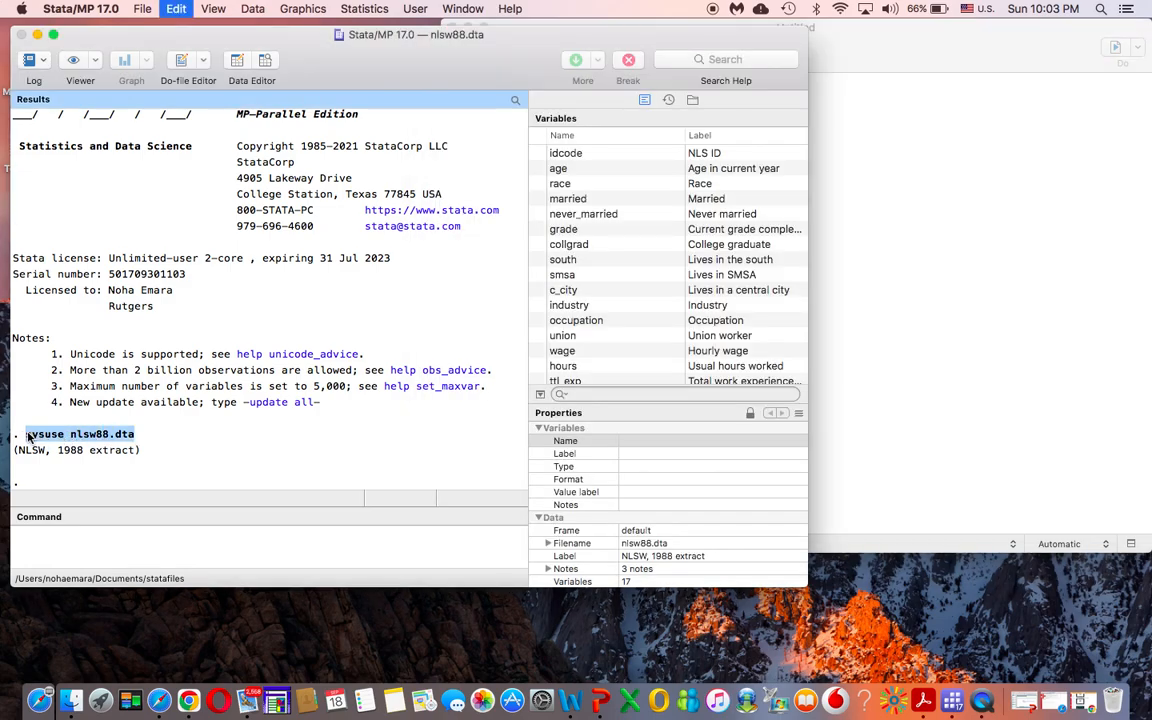
left_click(877, 219)
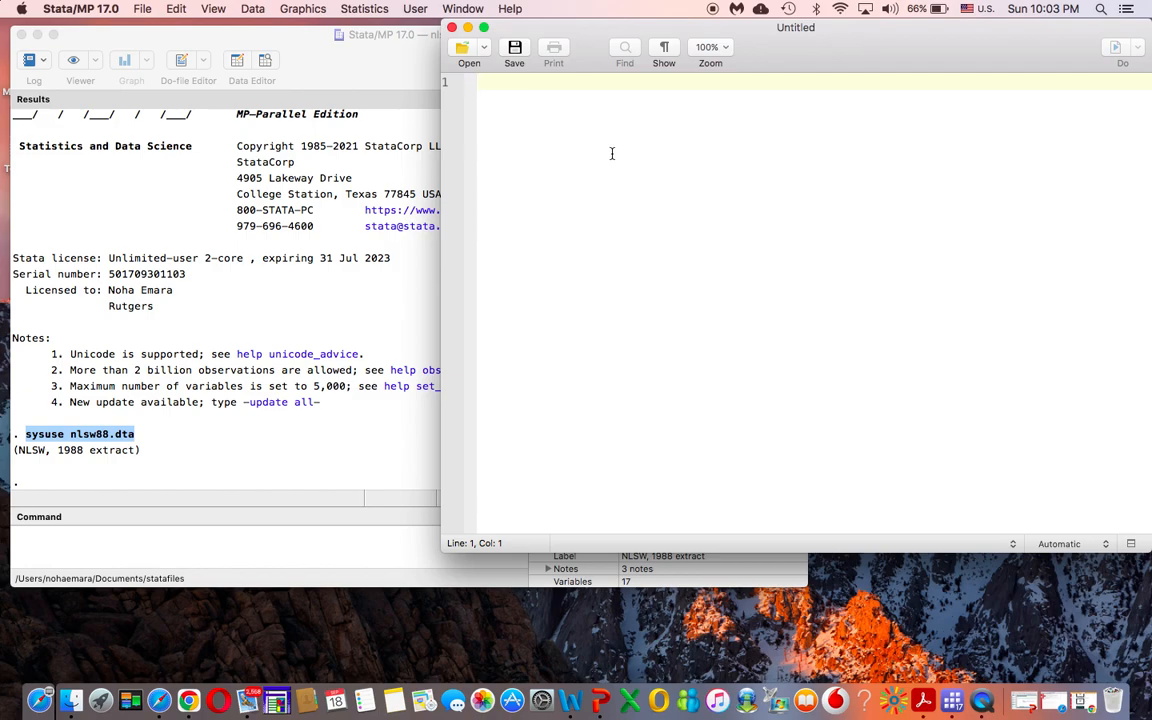
Step: Write the commands clear and set more off in the do-file, each followed by a blank line
type("clear")
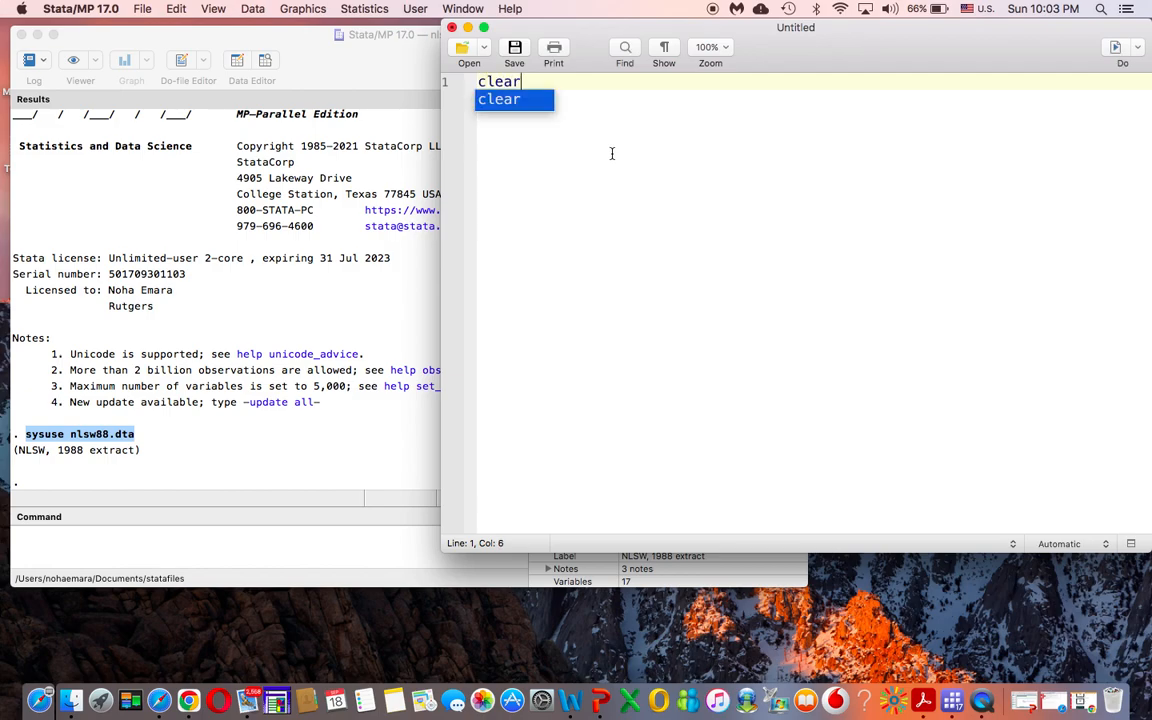
key("Return")
key("Return")
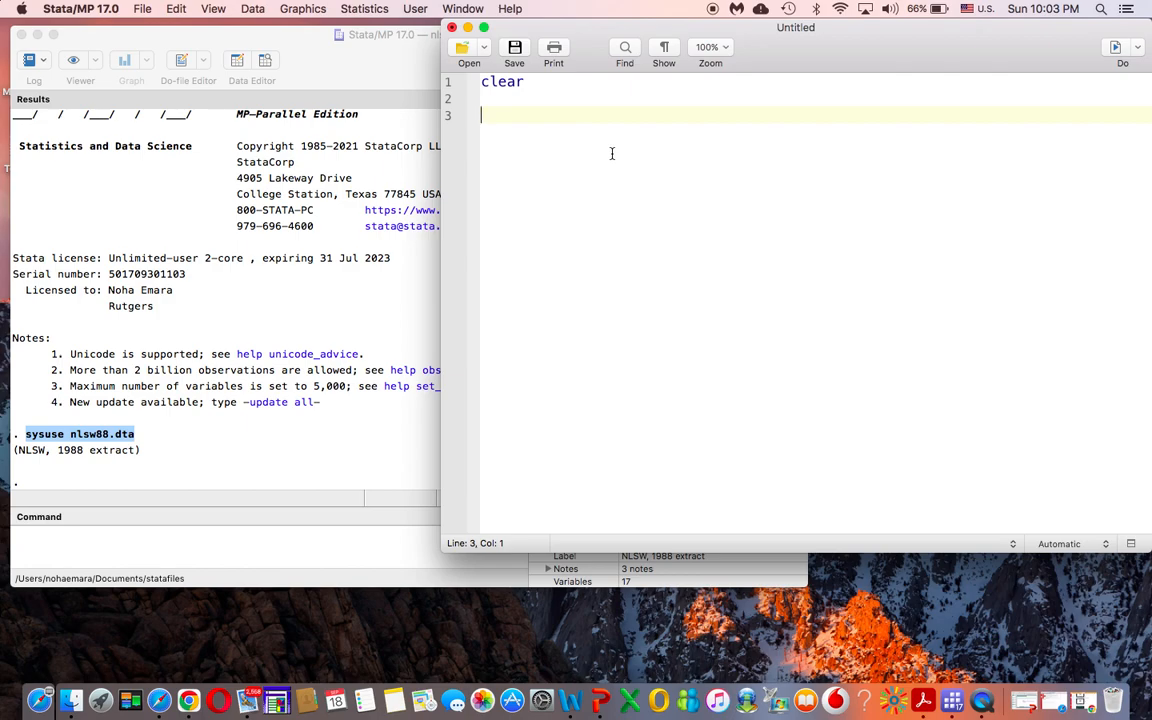
type("set more off")
key("Return")
key("Return")
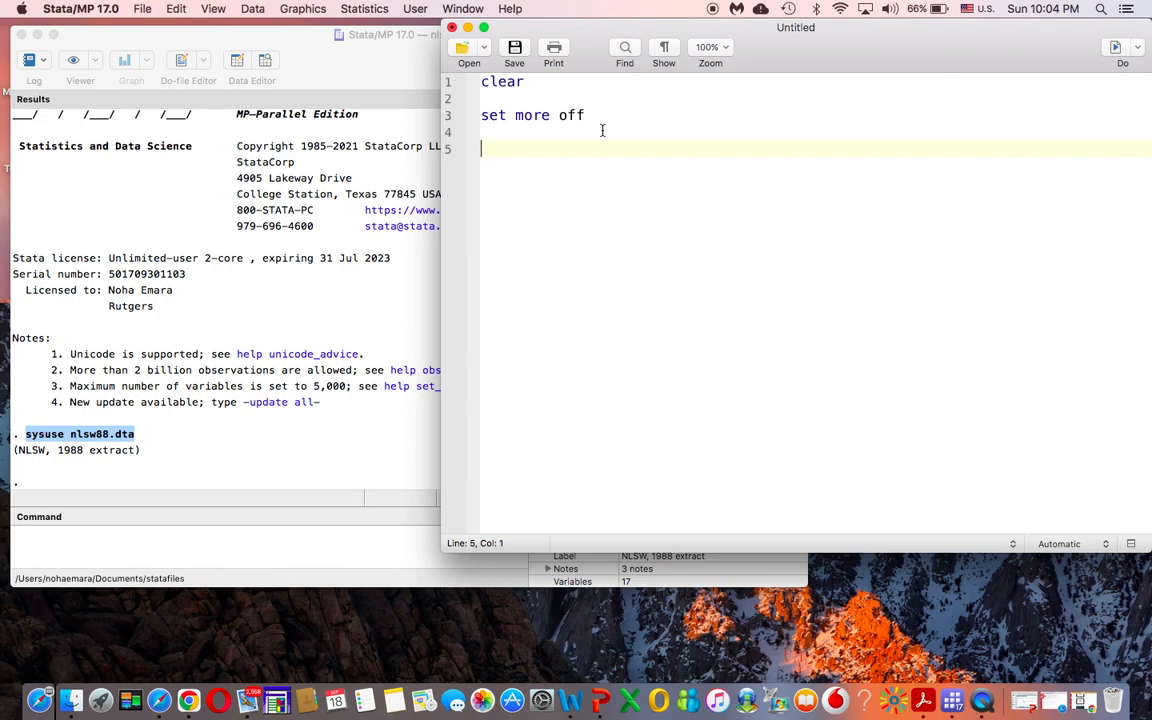
Step: Paste the copied sysuse nlsw88.dta command into the do-file below set more off, followed by a blank line
key("super+v")
key("Return")
key("Return")
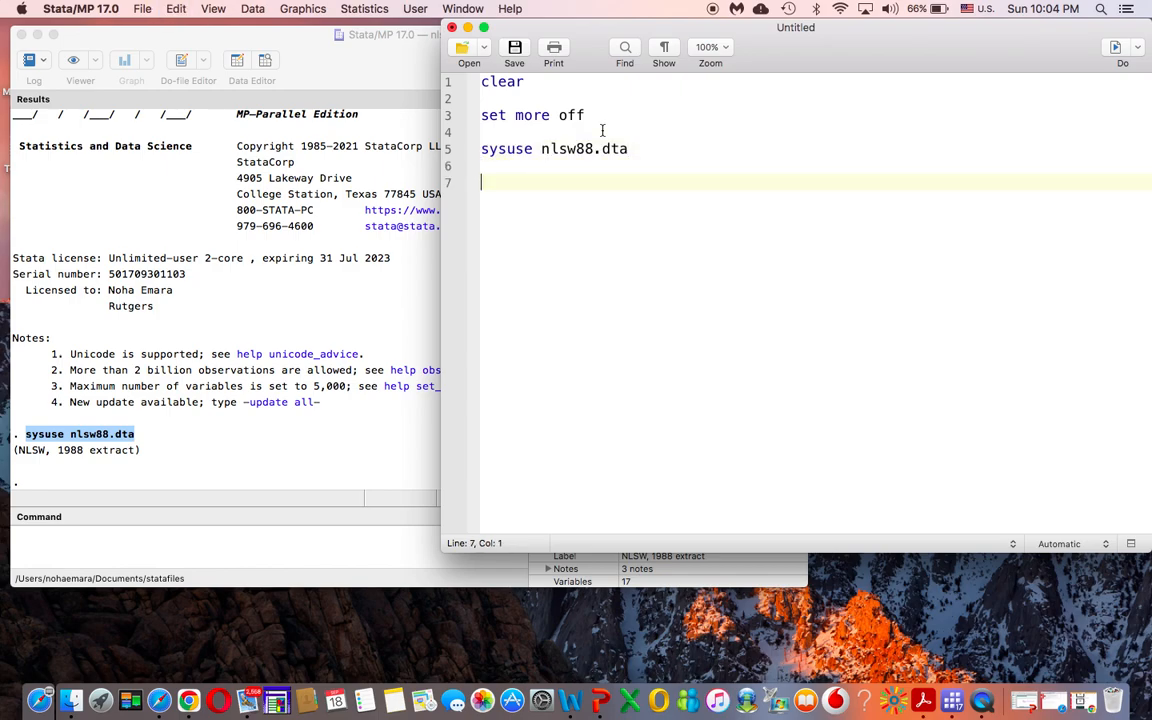
Step: Add the commands summarize and describe to the do-file and run only those two lines
type("summarize")
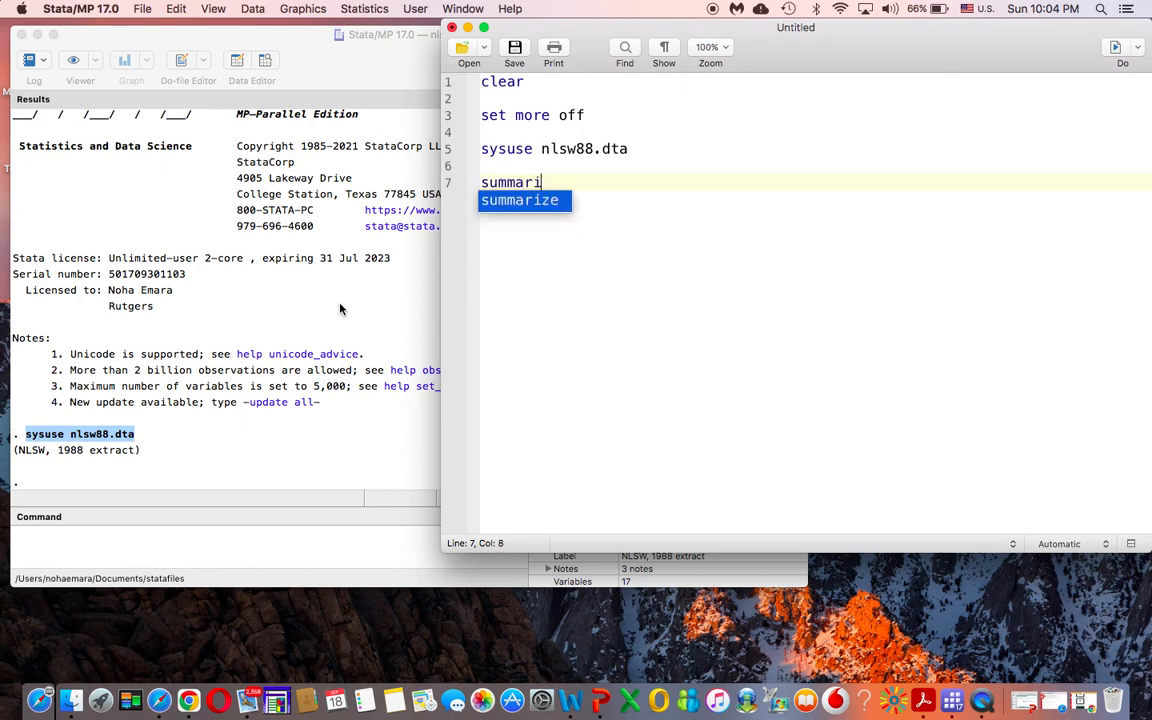
key("Return")
key("Return")
key("Return")
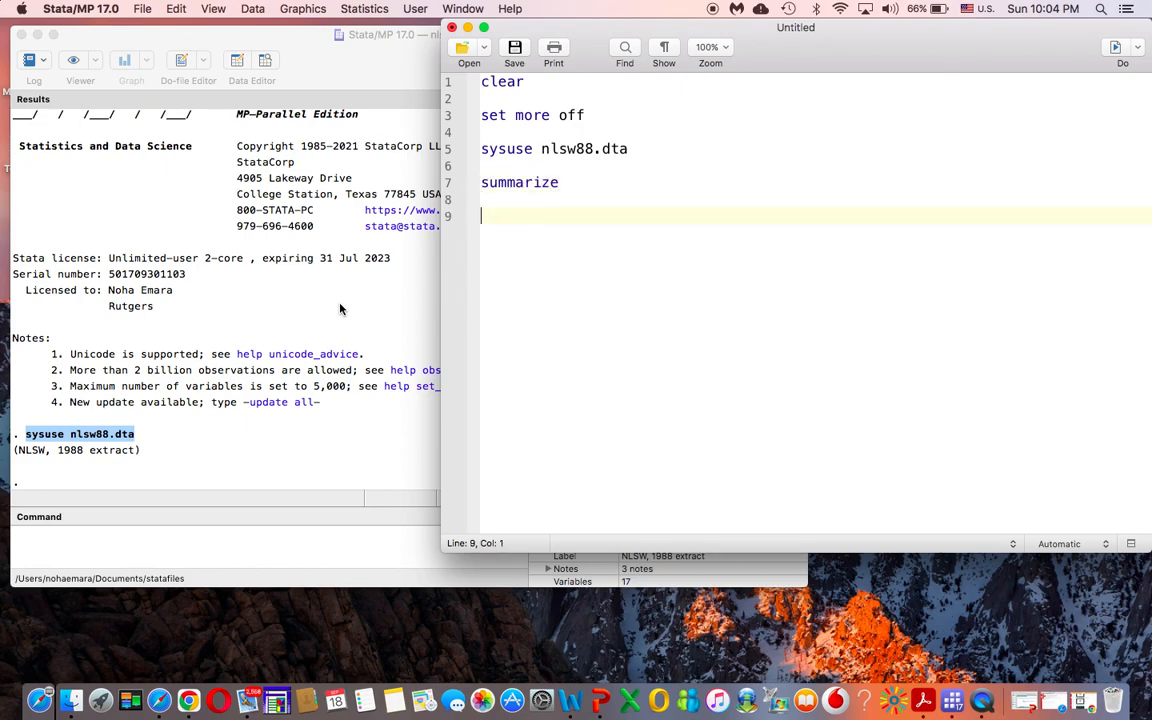
type("describe")
key("Return")
key("Return")
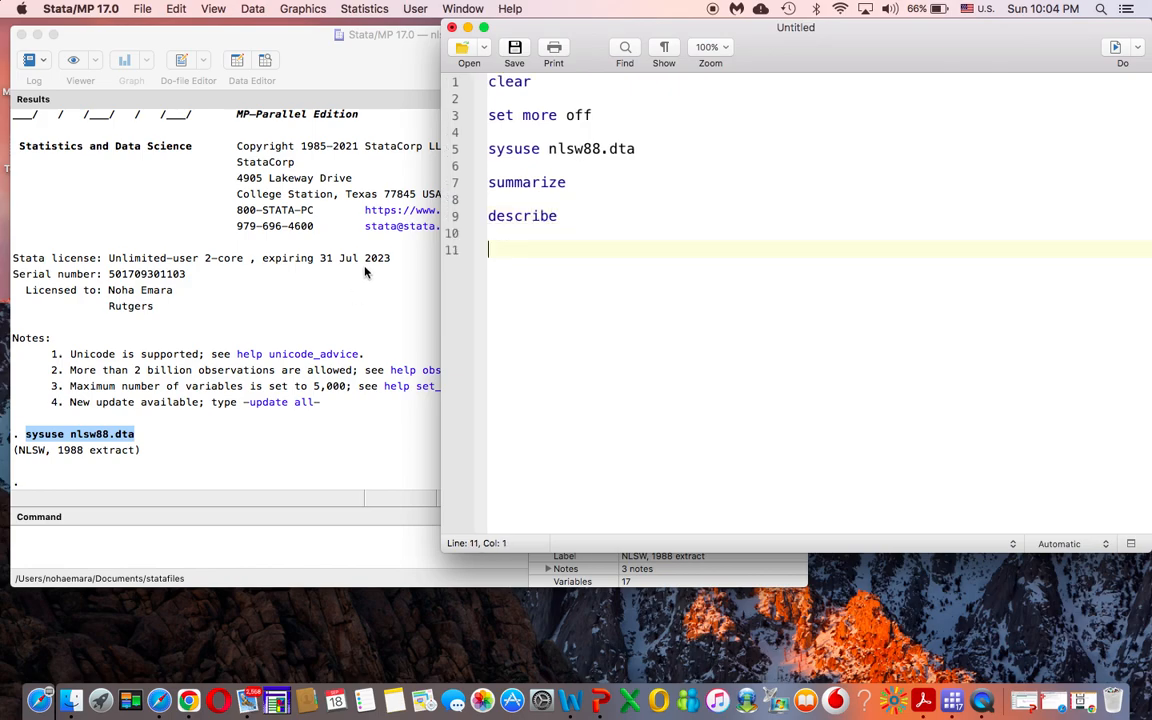
left_click_drag(490, 180, 560, 218)
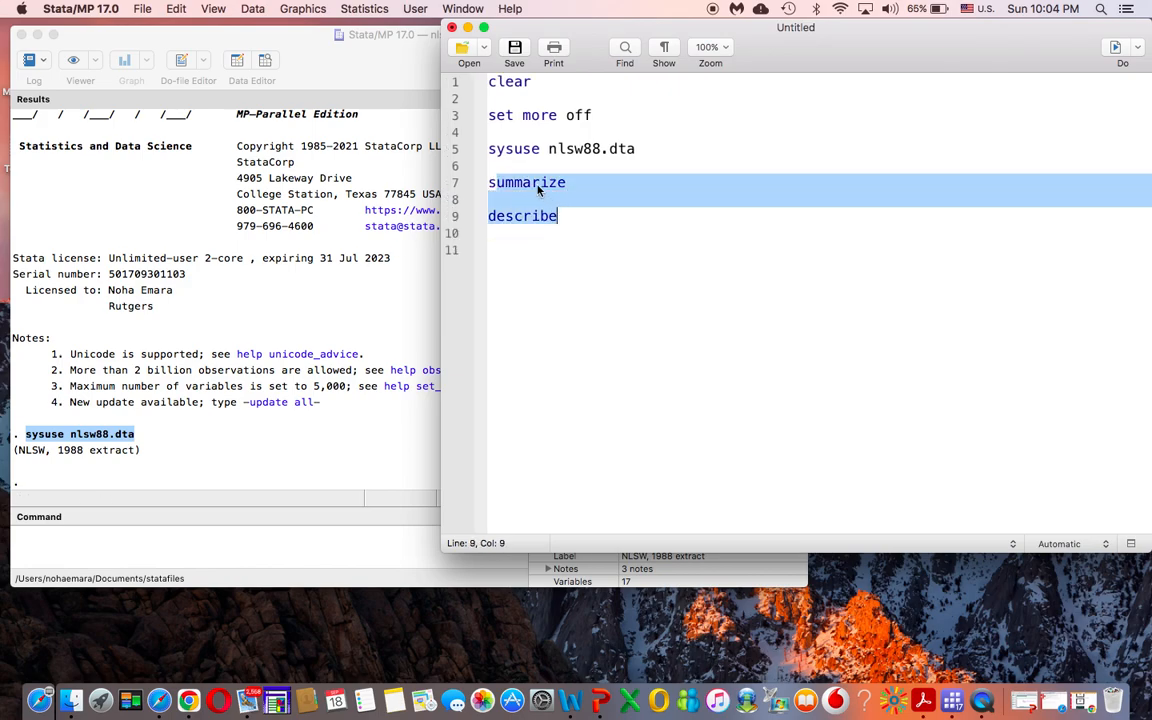
left_click(1122, 50)
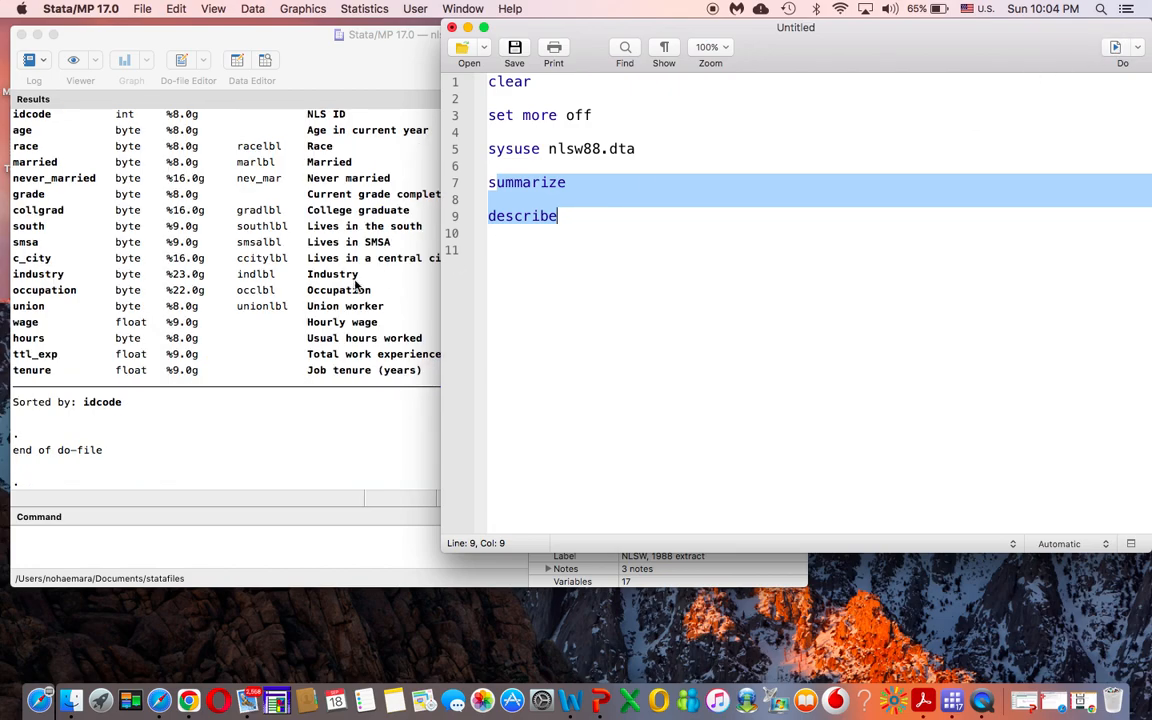
Step: Review the summary statistics and the variable descriptions in the results output
left_click(292, 265)
scroll(323, 293, "up", 5)
scroll(323, 293, "up", 5)
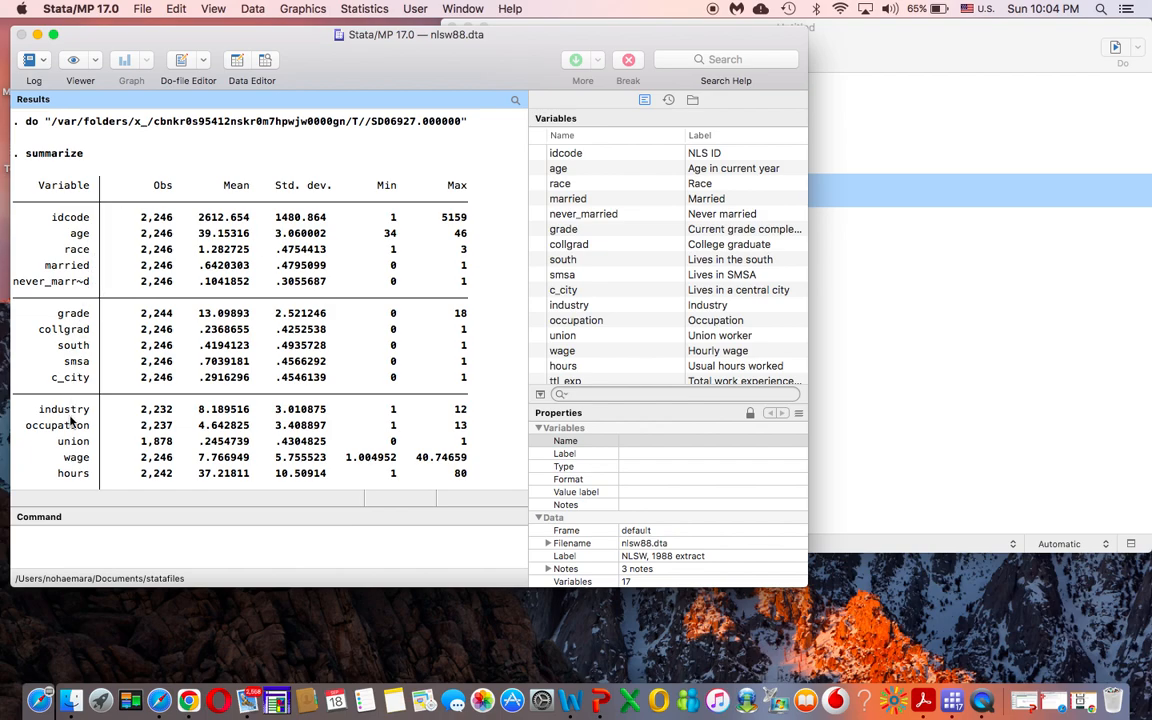
scroll(70, 421, "down", 2)
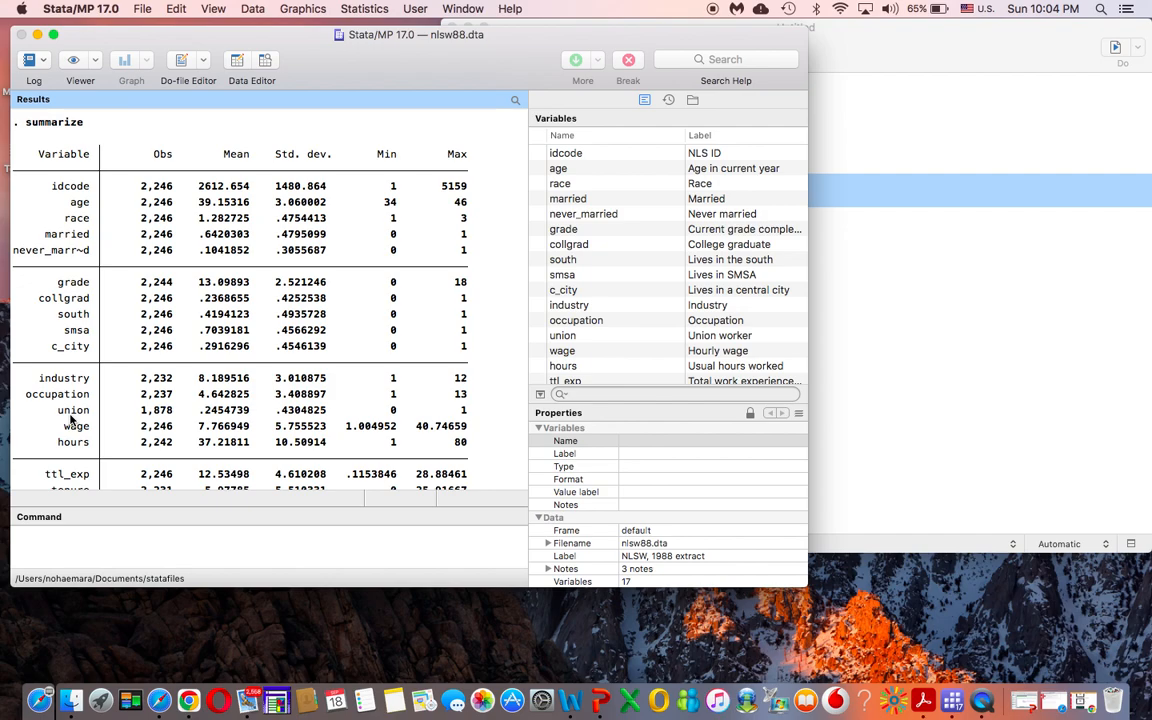
scroll(70, 421, "down", 3)
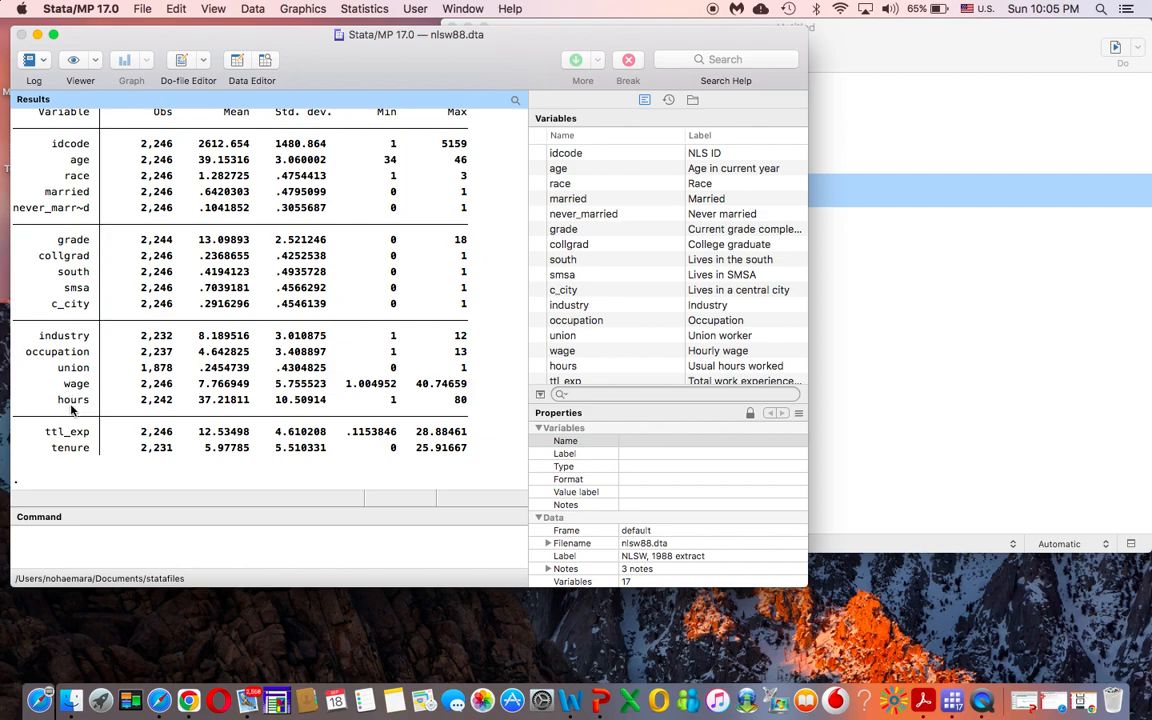
scroll(589, 334, "down", 2)
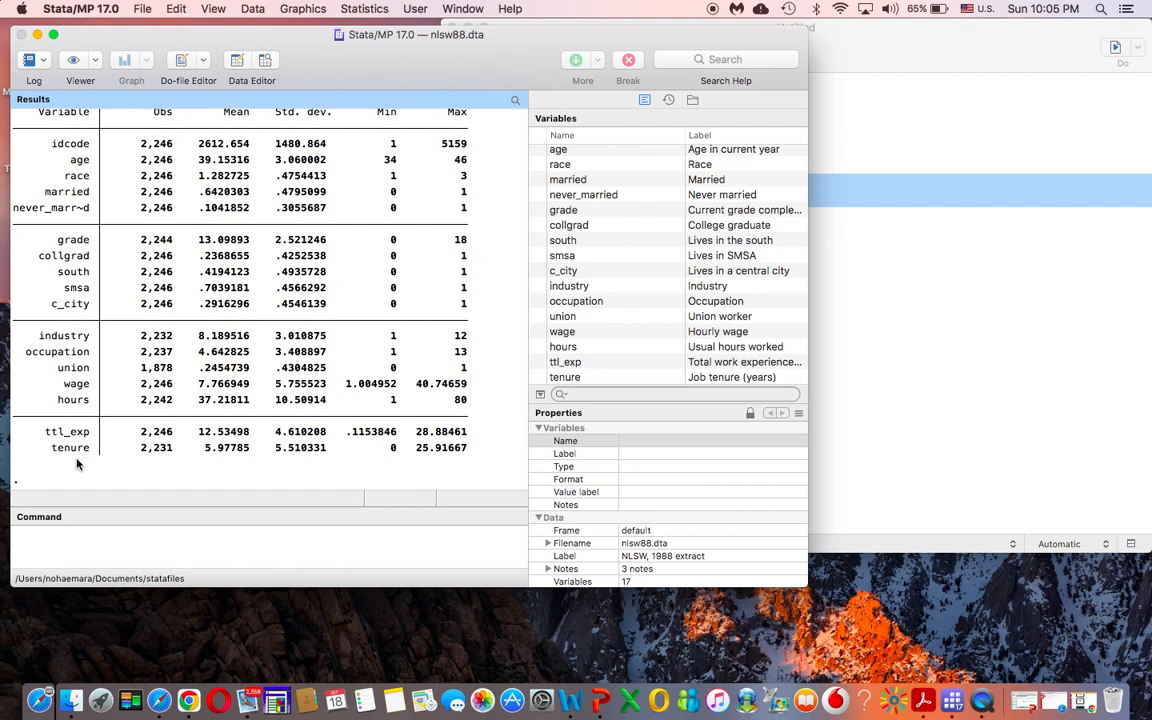
scroll(78, 463, "down", 10)
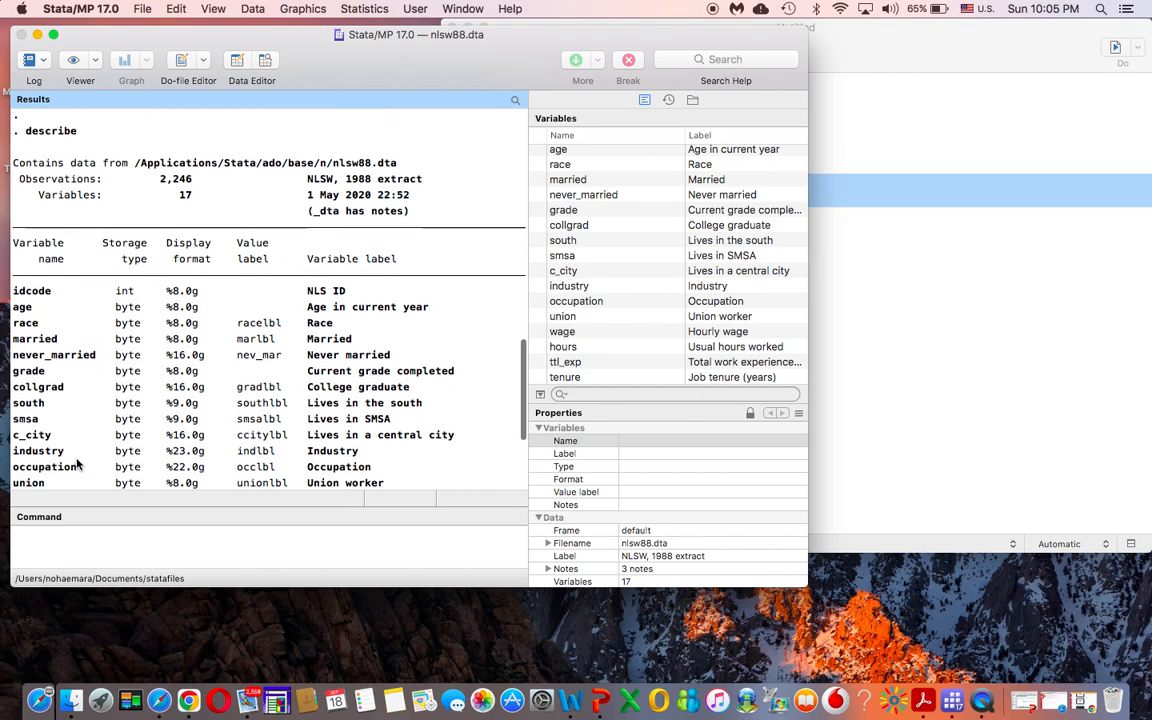
scroll(78, 463, "down", 2)
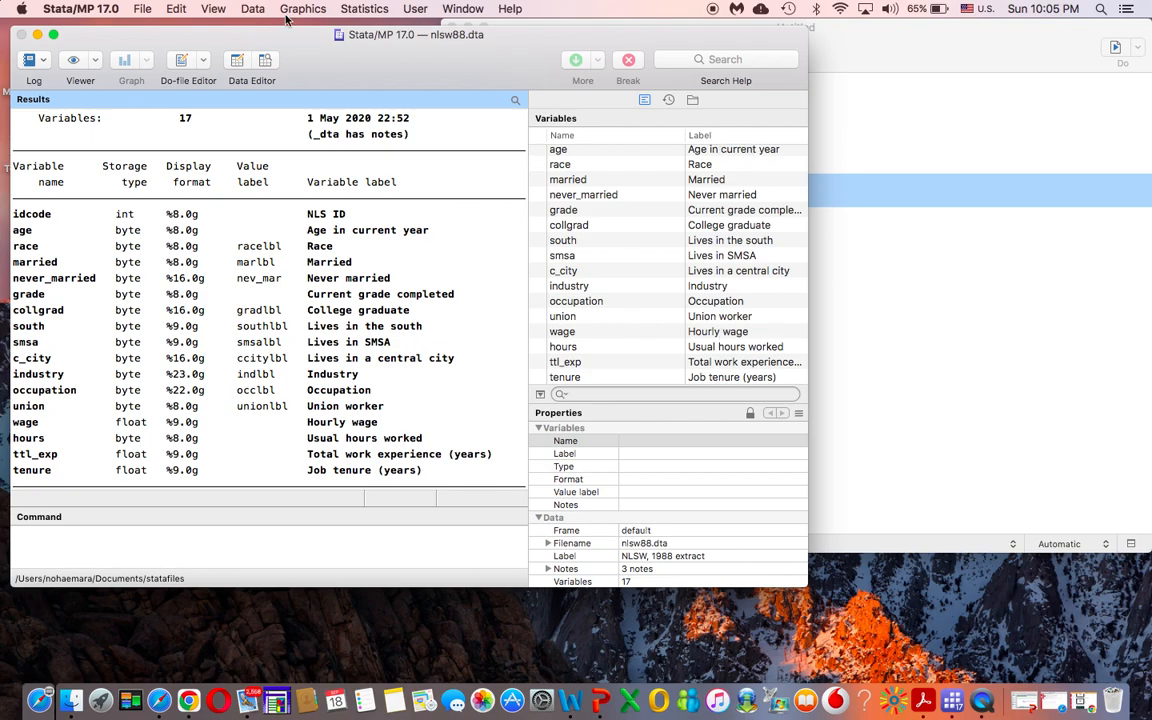
Step: Open the dataset in the Data Editor, look across its variables and close it
left_click(236, 60)
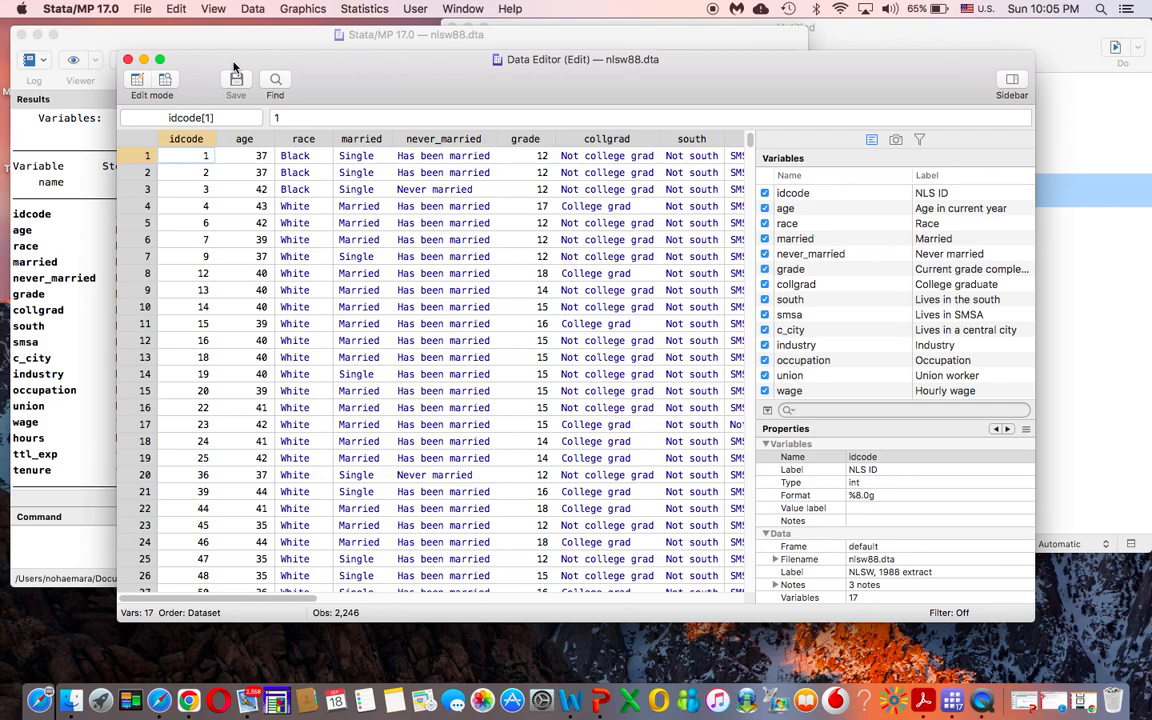
scroll(537, 280, "right", 10)
scroll(537, 280, "left", 10)
left_click(128, 61)
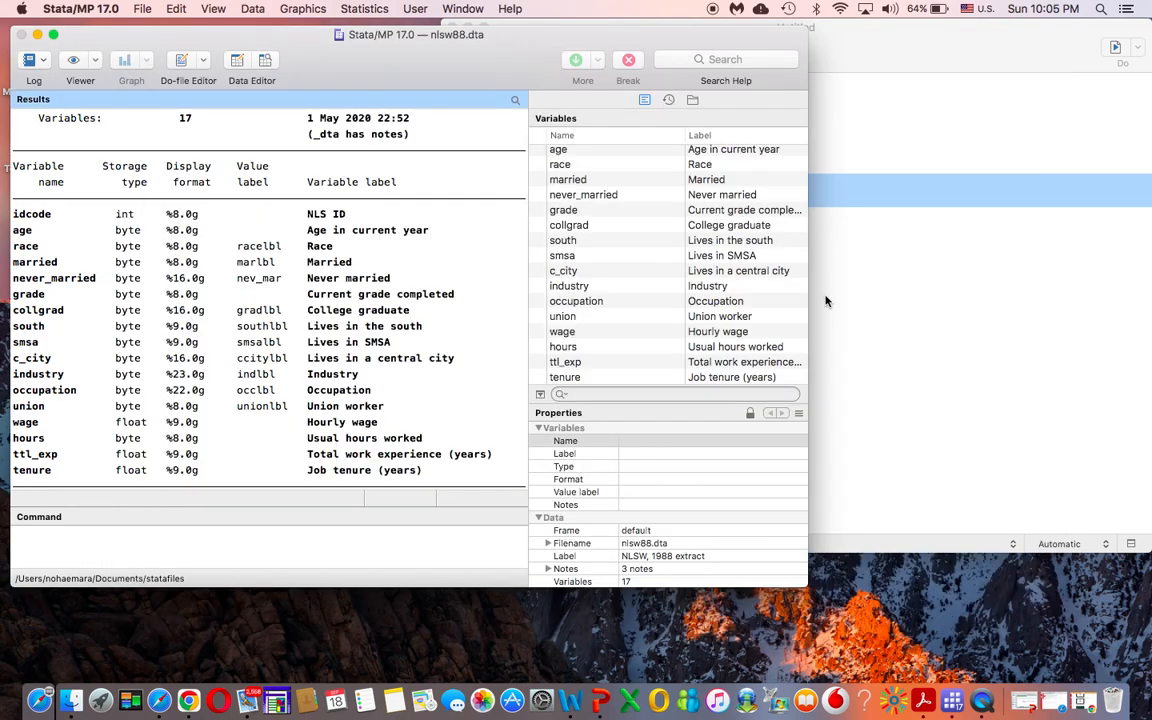
Step: Add the command scatter wage tenure to the do-file below describe
left_click(874, 267)
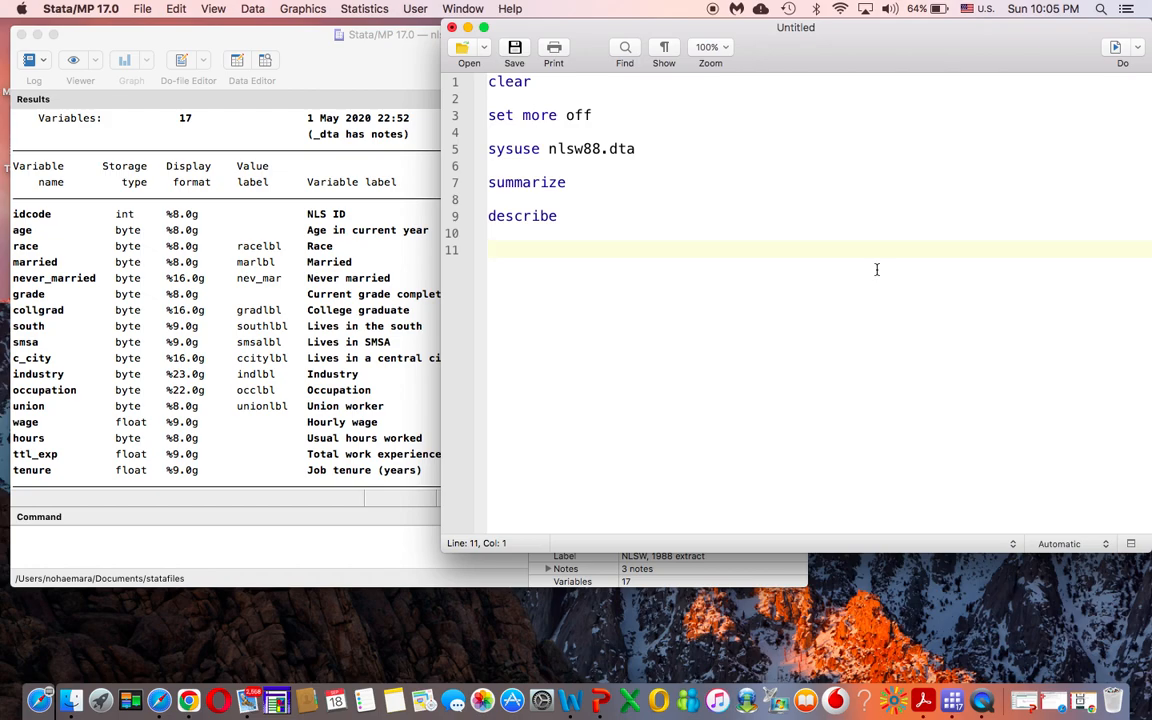
type("scatter")
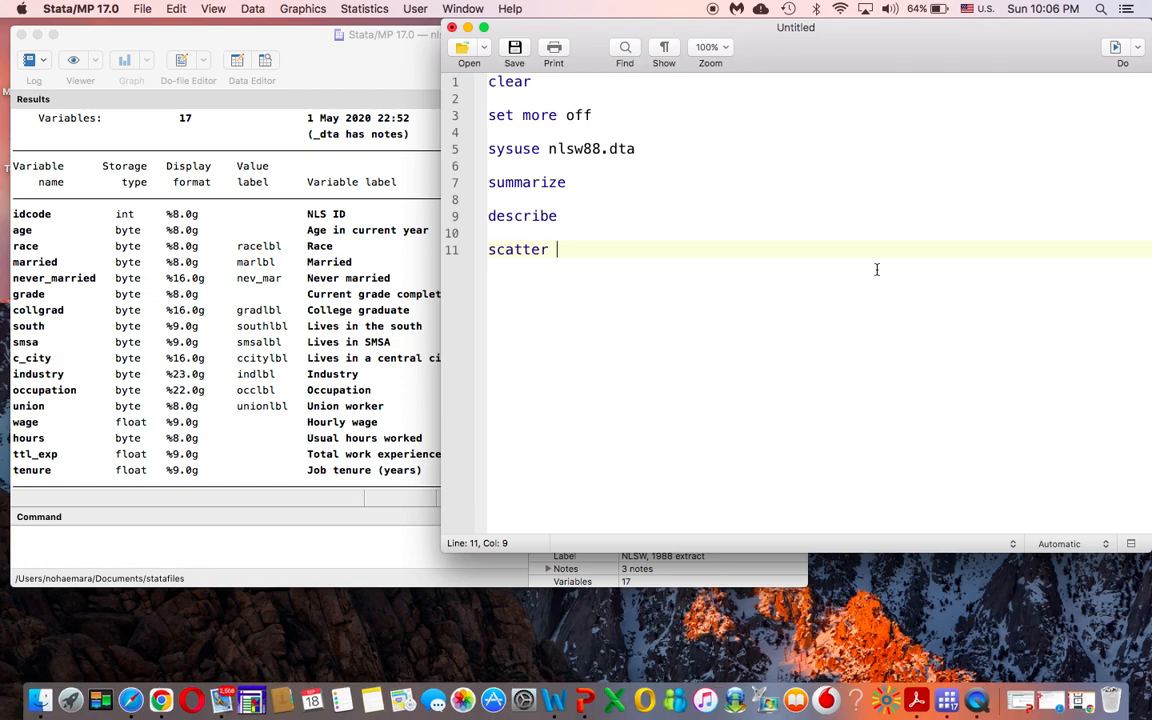
type("wage tenure")
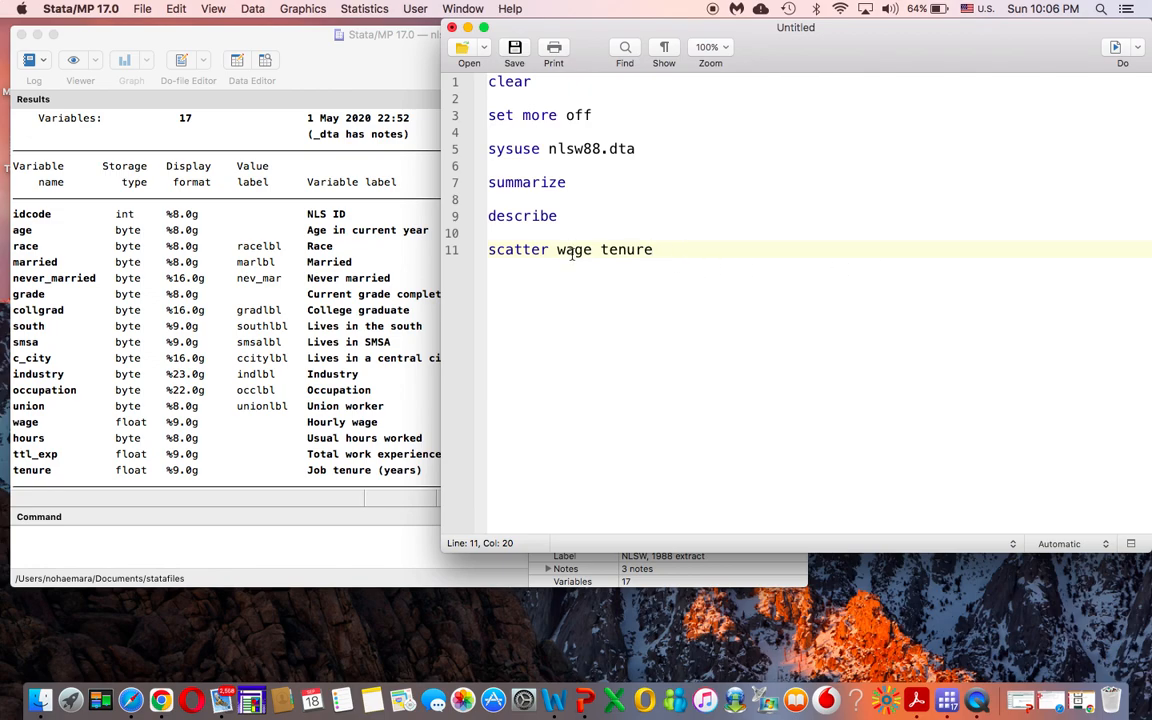
Step: Run only the scatter wage tenure line to plot hourly wage against job tenure, and close the graph
left_click_drag(681, 249, 477, 253)
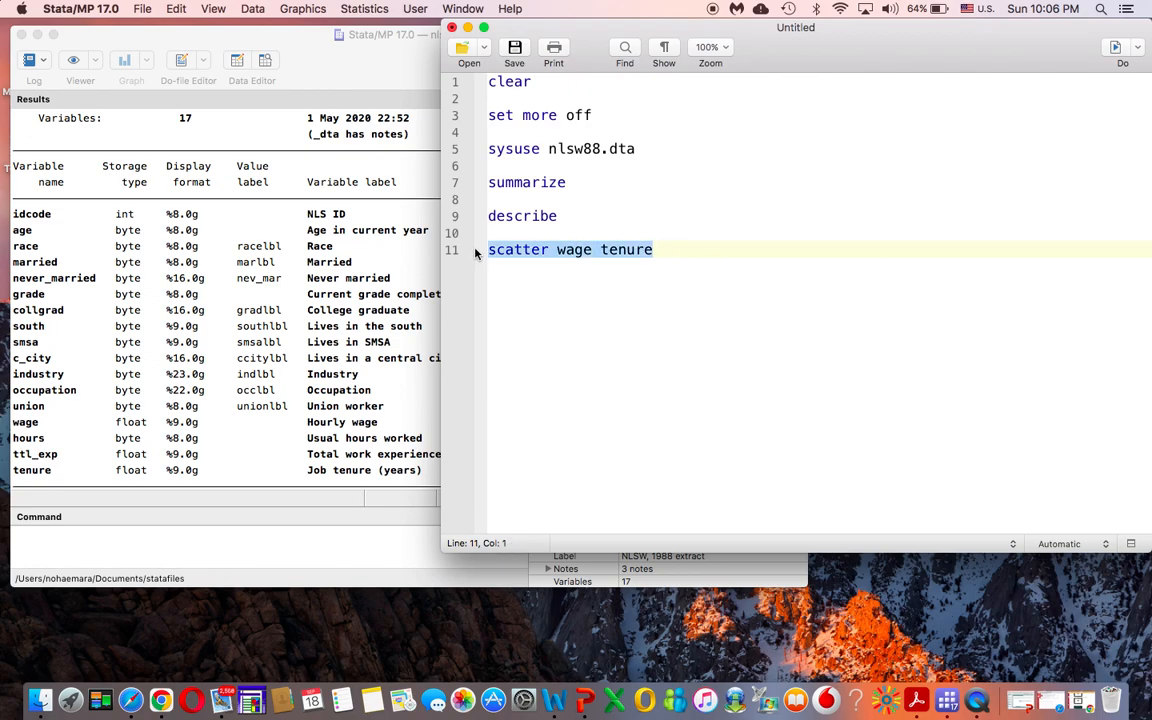
left_click(1116, 49)
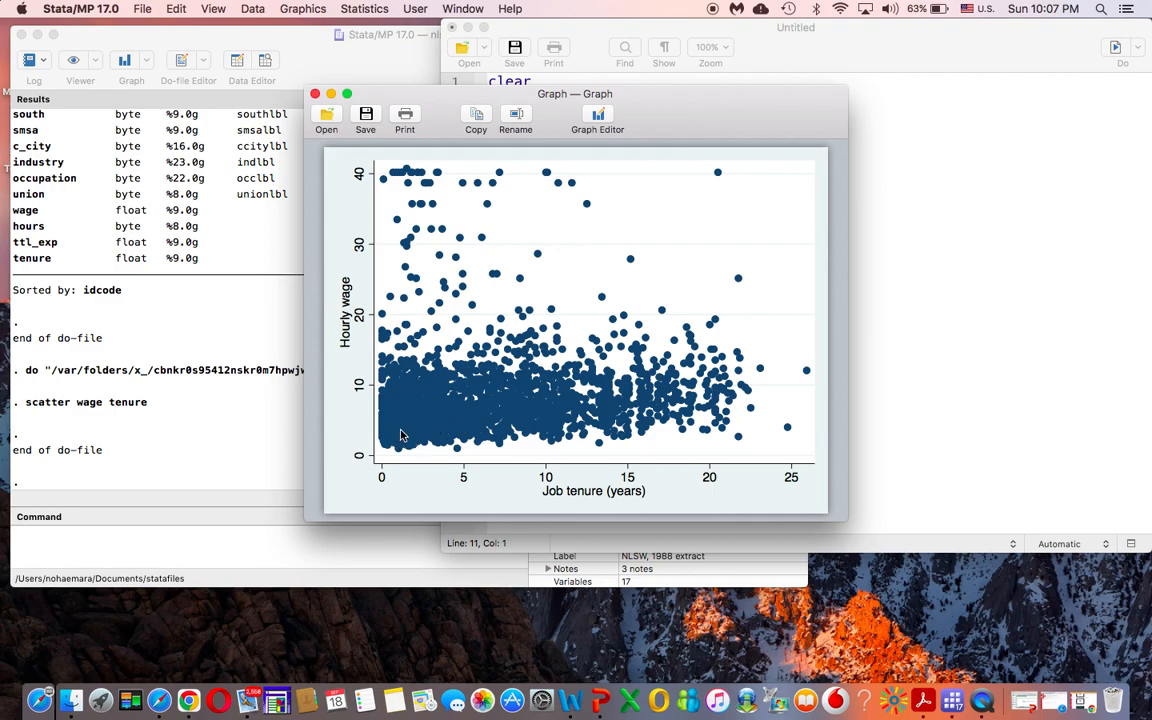
left_click(315, 95)
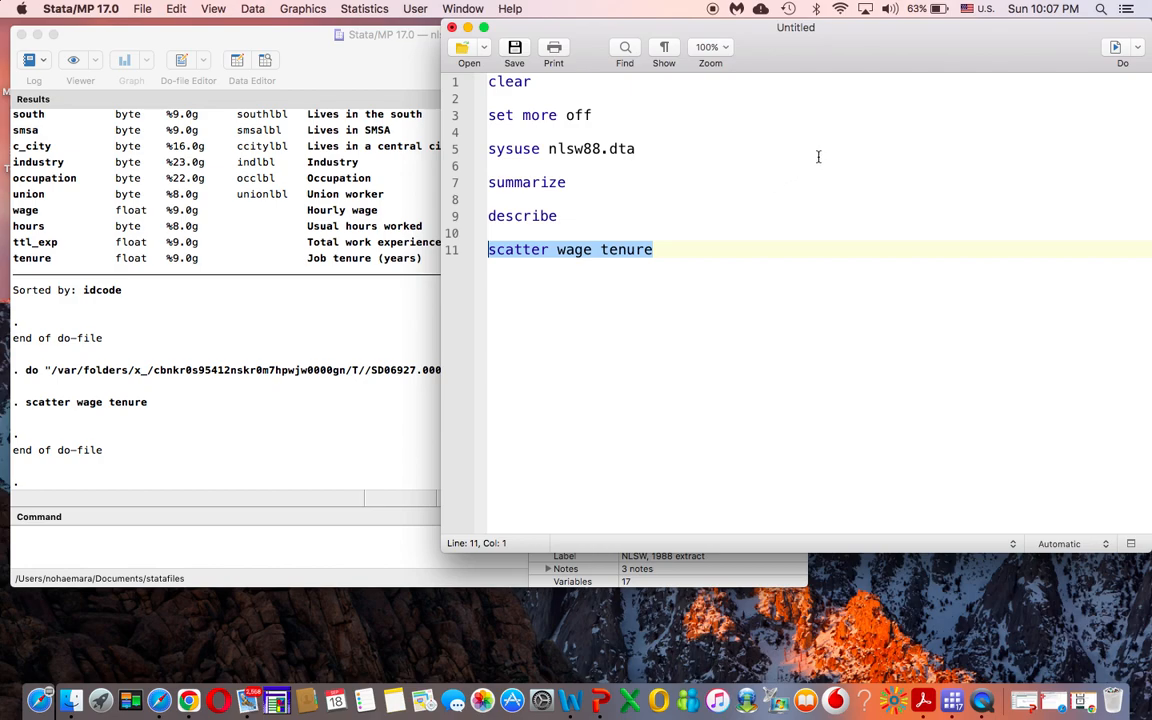
Step: Add the command reg wage tenure to the do-file below the scatter line
left_click(728, 244)
key("Return")
key("Return")
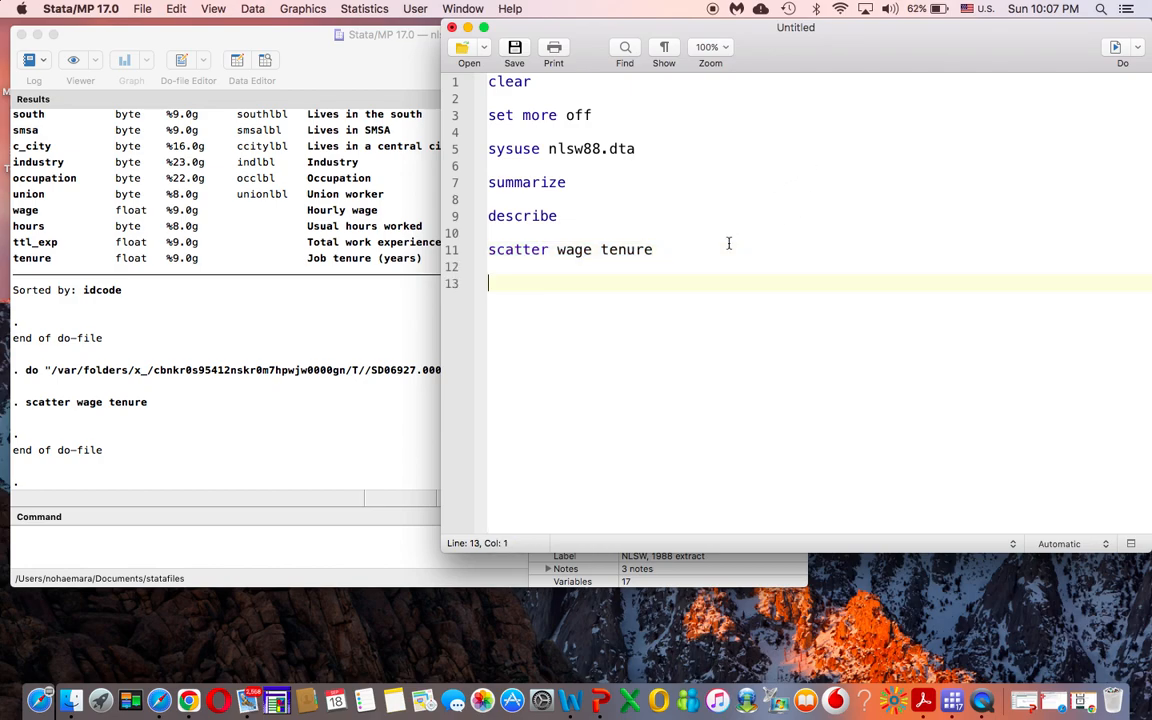
type("reg wage ")
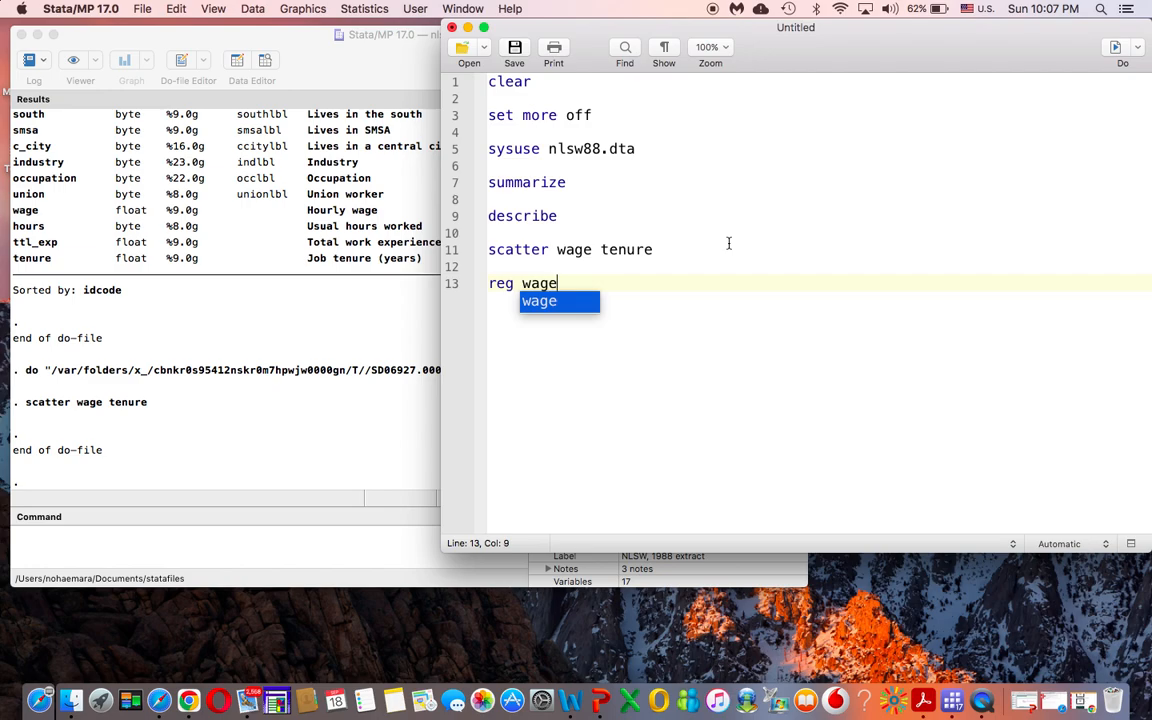
type("tenure")
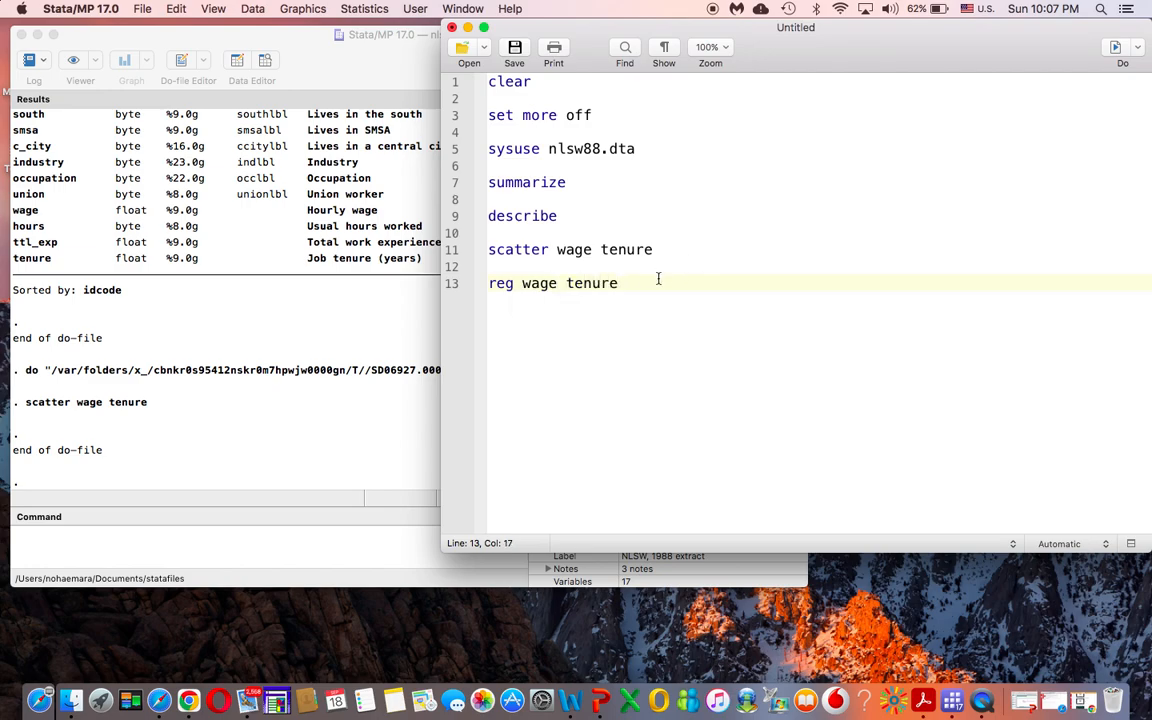
Step: Run only the reg wage tenure line and bring its full regression output into view
left_click_drag(630, 283, 480, 291)
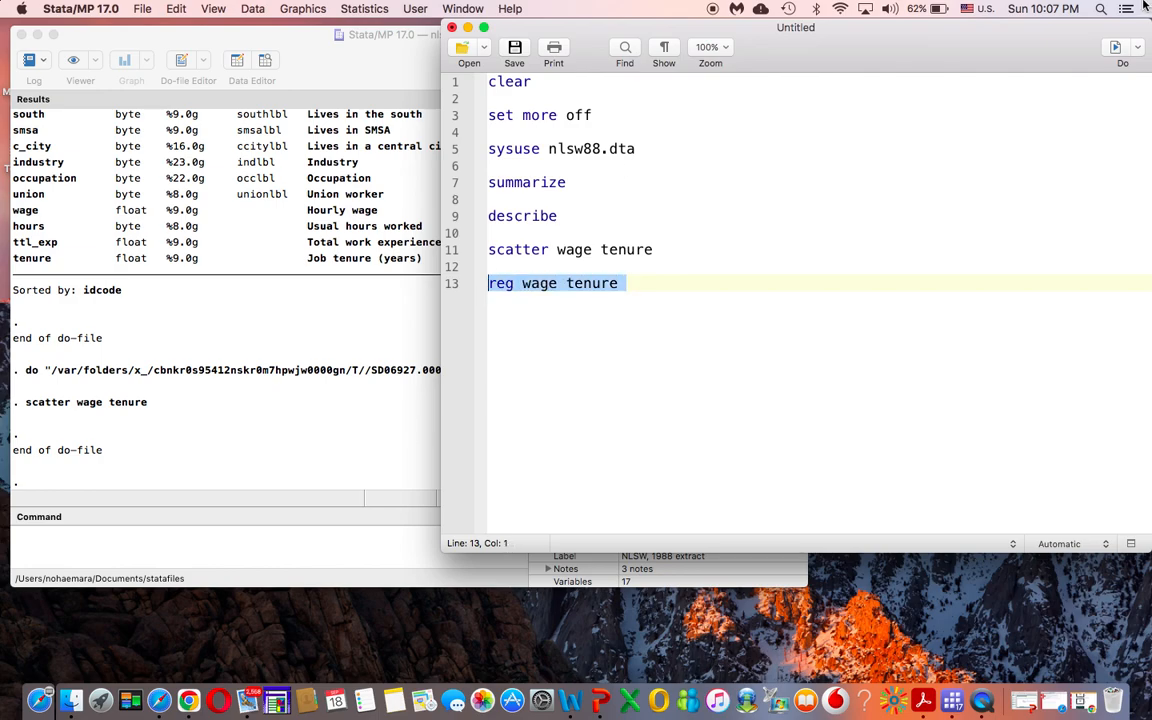
left_click(1115, 48)
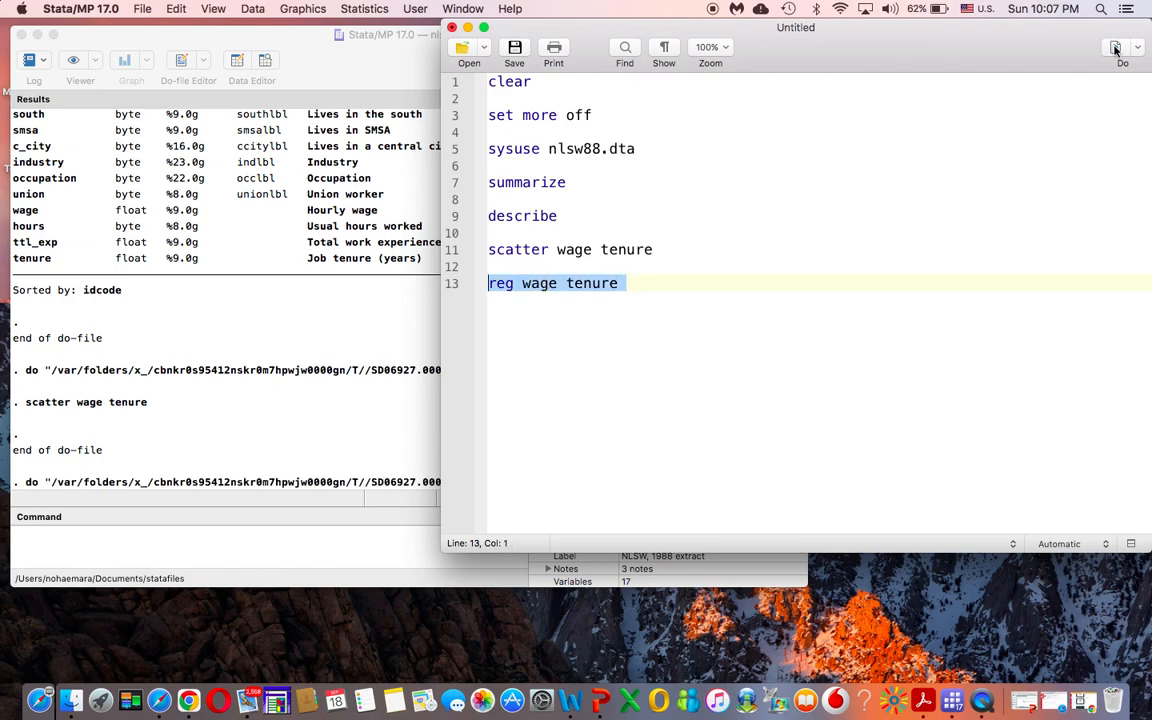
left_click(367, 289)
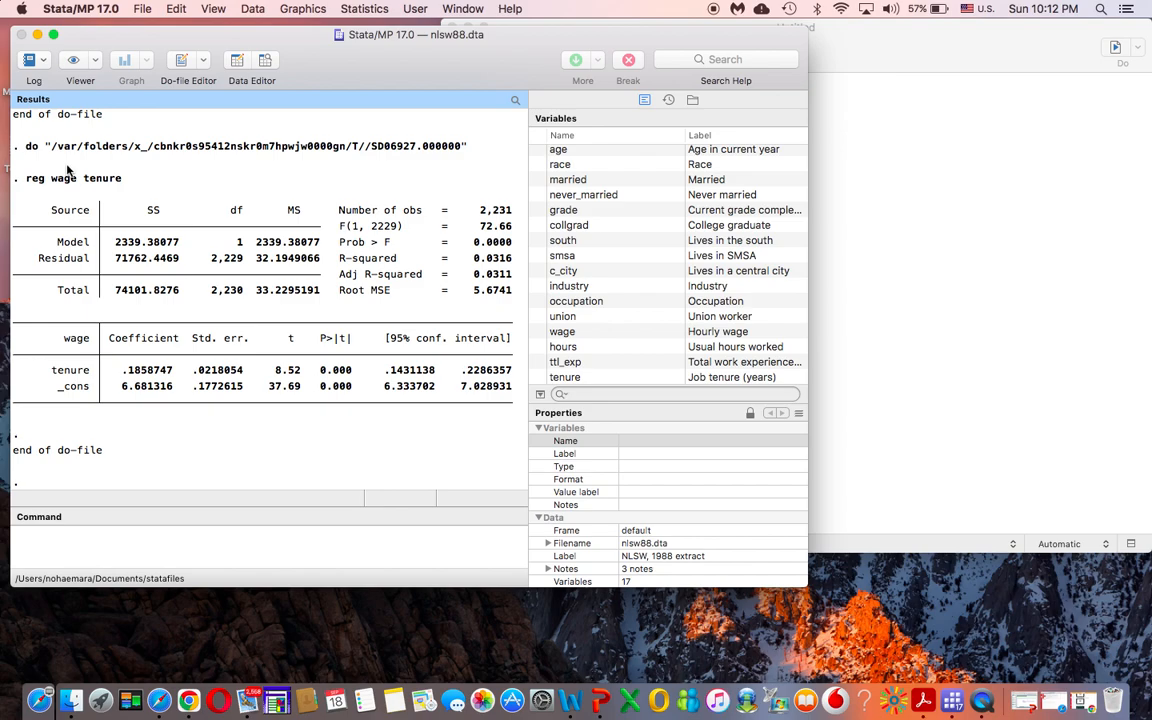
Step: Add the command predict wage_hat, xb to the do-file below the regression line
left_click(943, 312)
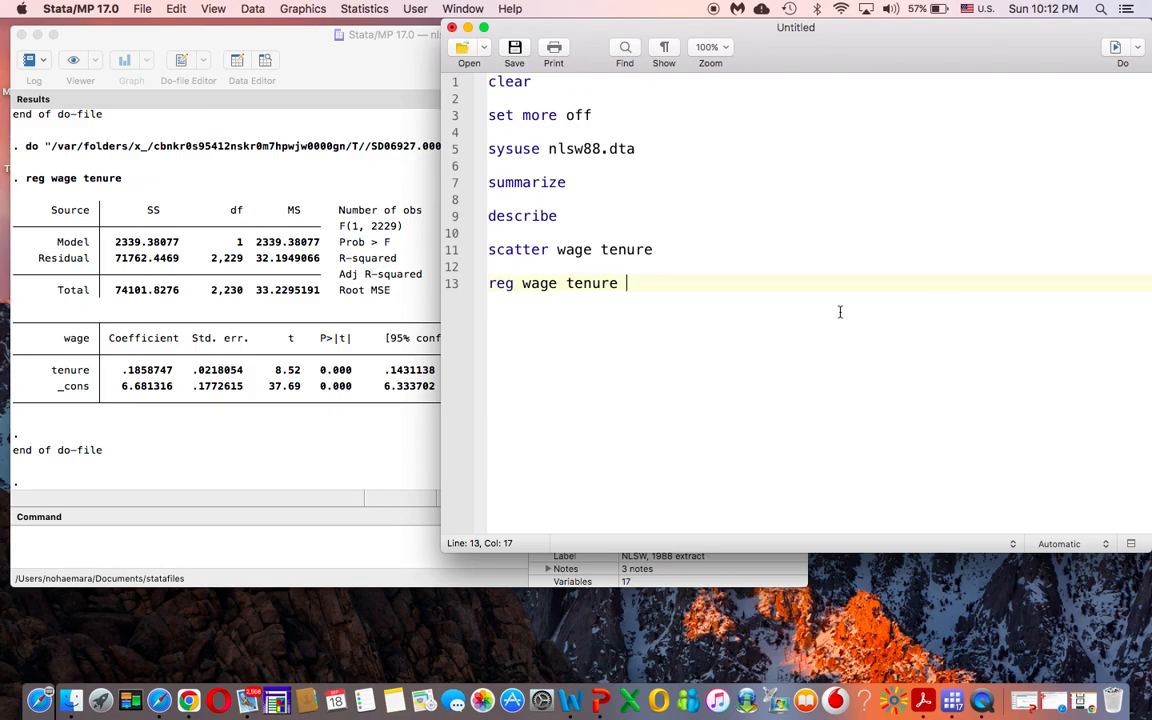
key("Return")
key("Return")
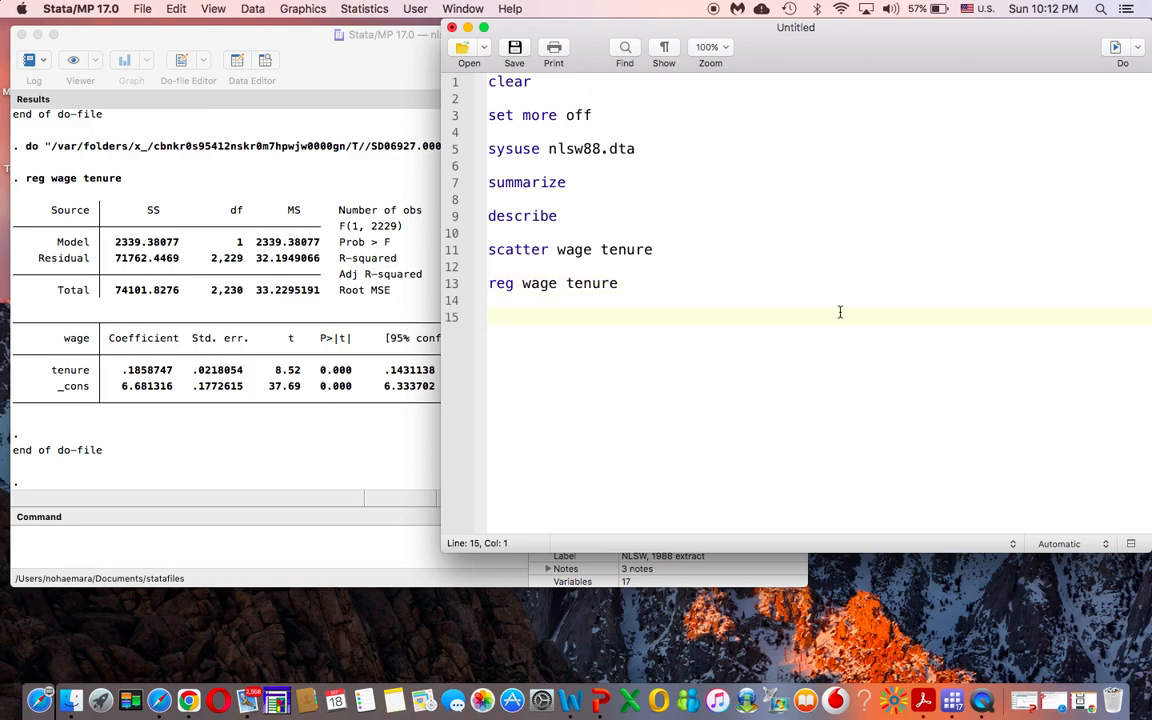
type("predict")
type("wage")
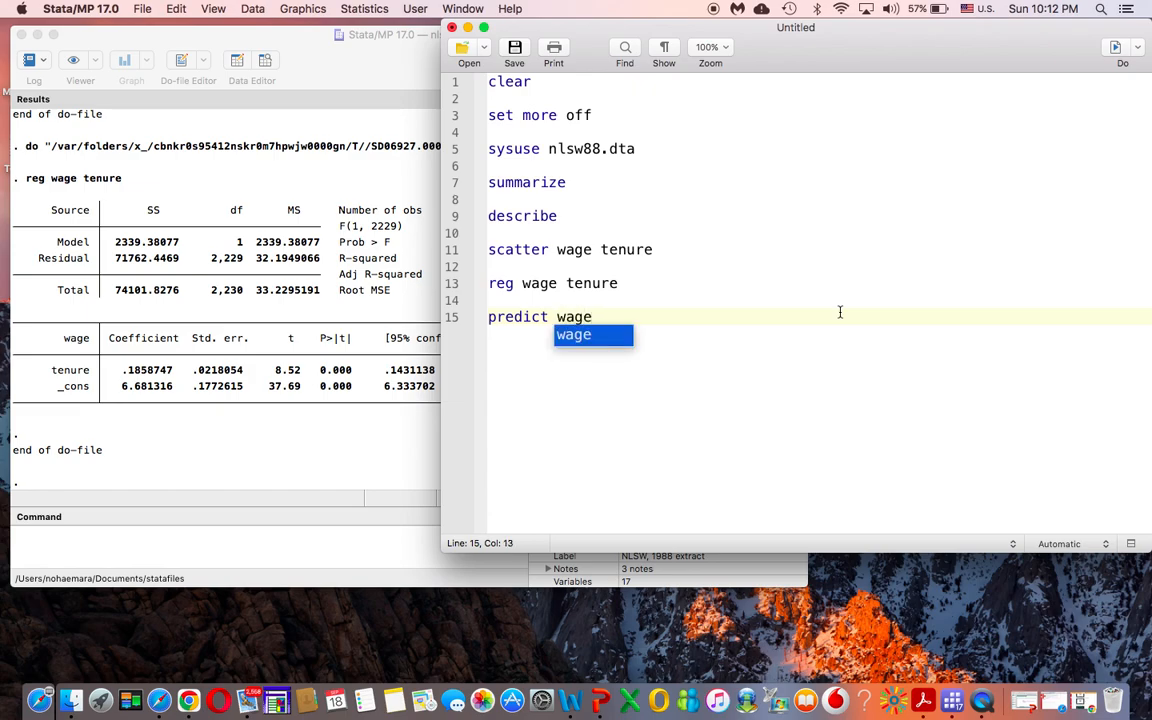
type("_hat")
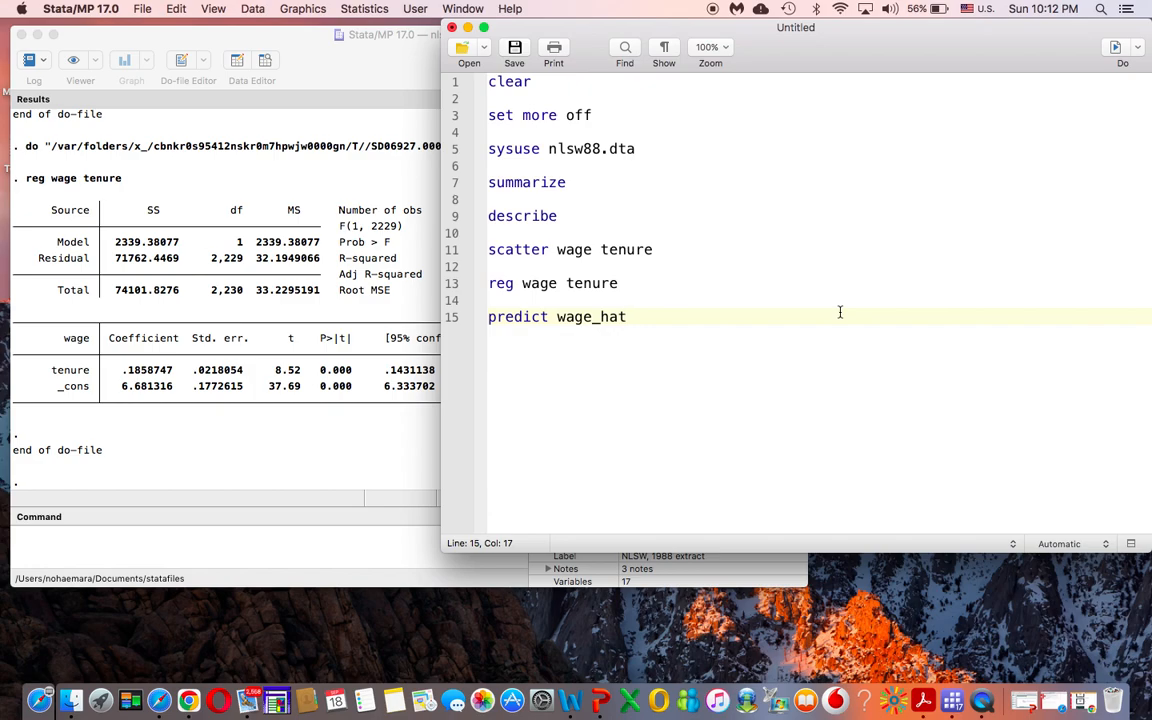
left_click_drag(632, 316, 557, 316)
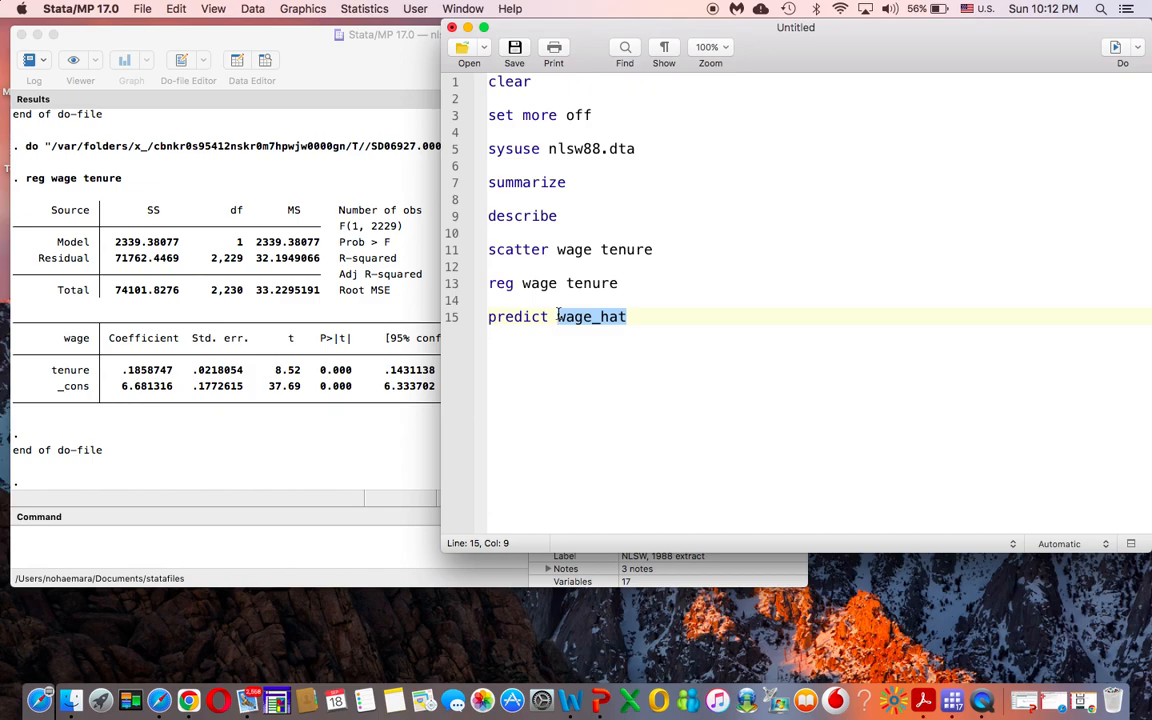
key("Right")
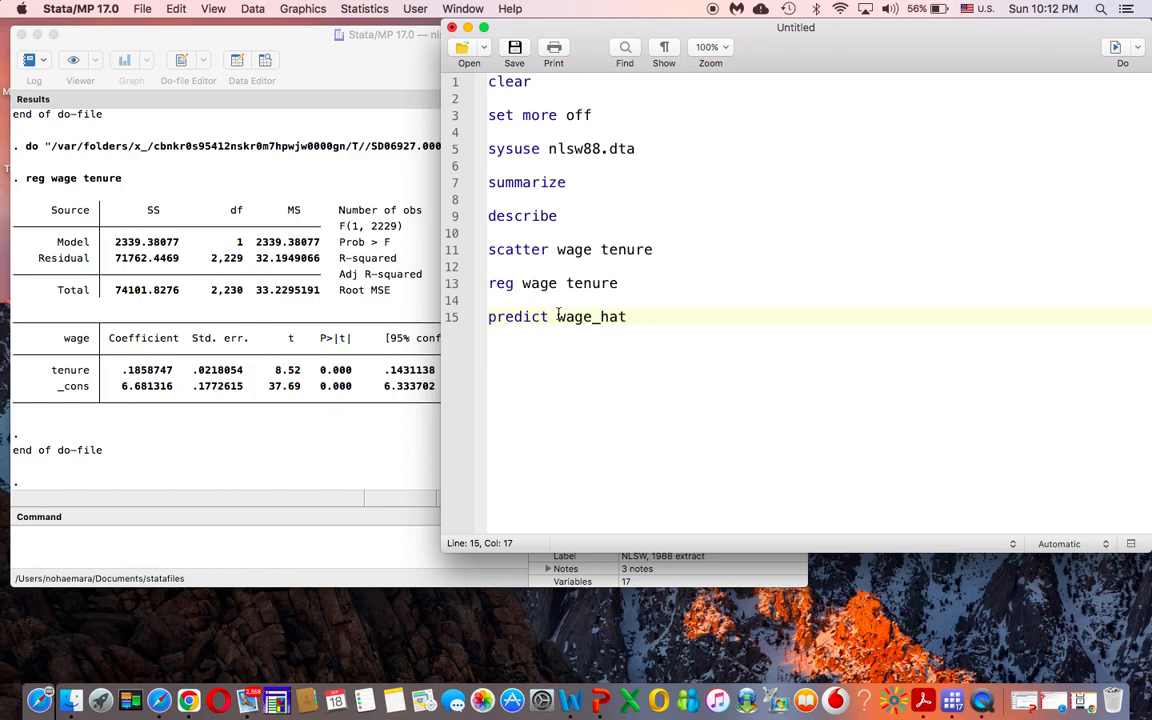
type(", xb")
Step: Run only the predict wage_hat, xb line and check the end of the dataset's variable list
left_click_drag(676, 318, 487, 318)
left_click(1114, 50)
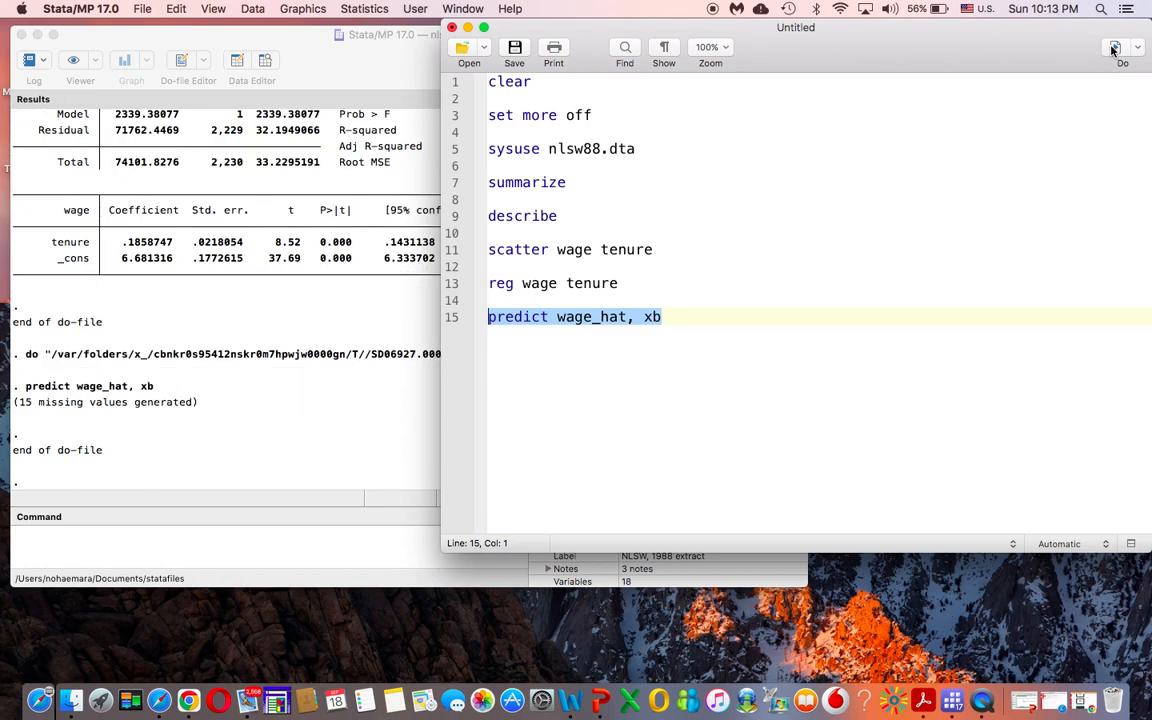
left_click(272, 280)
scroll(698, 228, "down", 3)
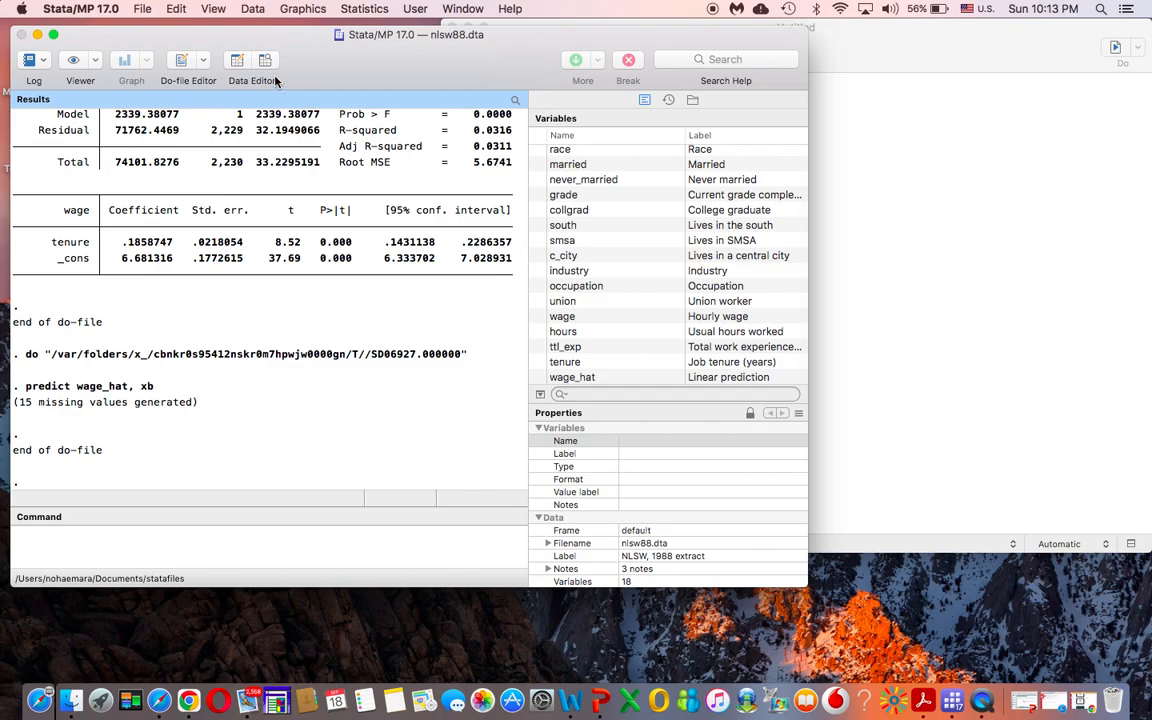
Step: Open the dataset in the Data Editor, compare the wage_hat column with wage and tenure, and close it
left_click(237, 65)
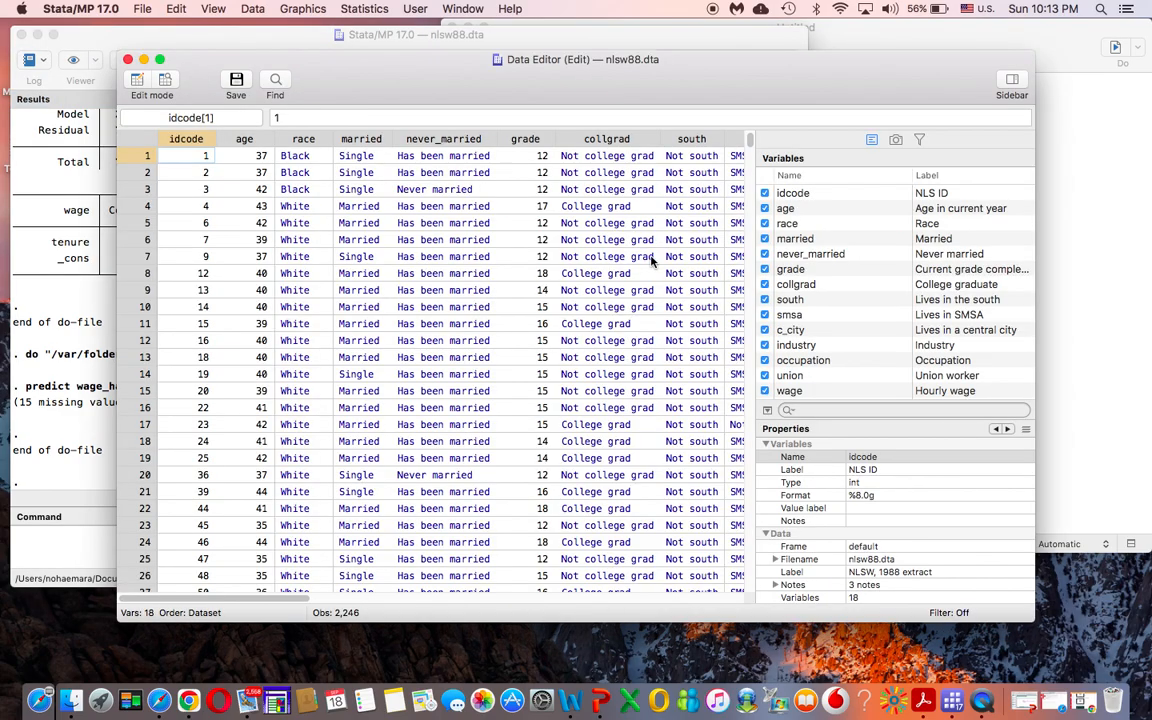
scroll(651, 262, "right", 10)
scroll(651, 262, "left", 8)
scroll(651, 262, "right", 5)
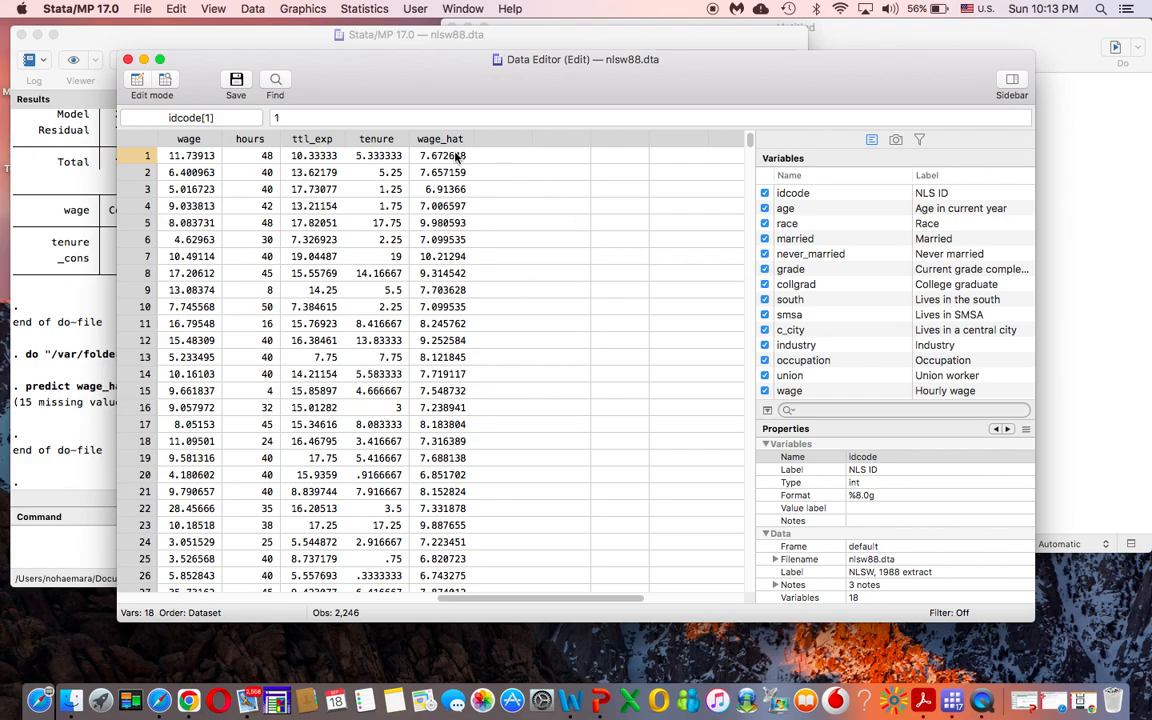
scroll(401, 172, "left", 2)
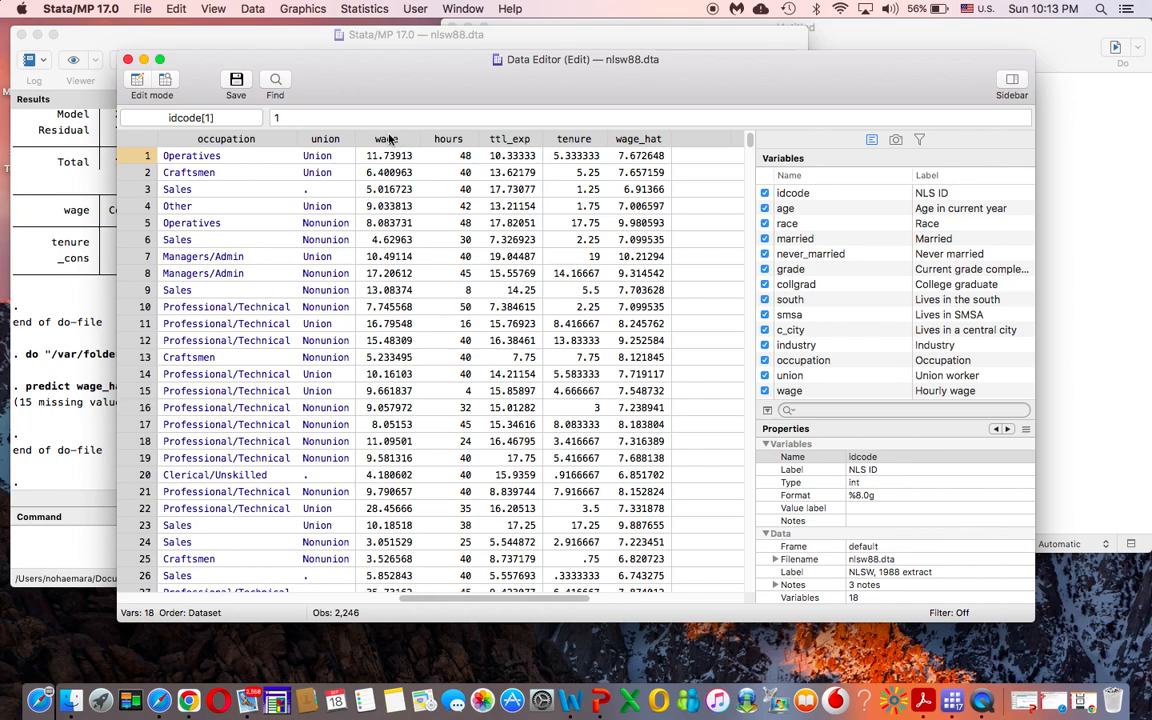
scroll(391, 185, "right", 5)
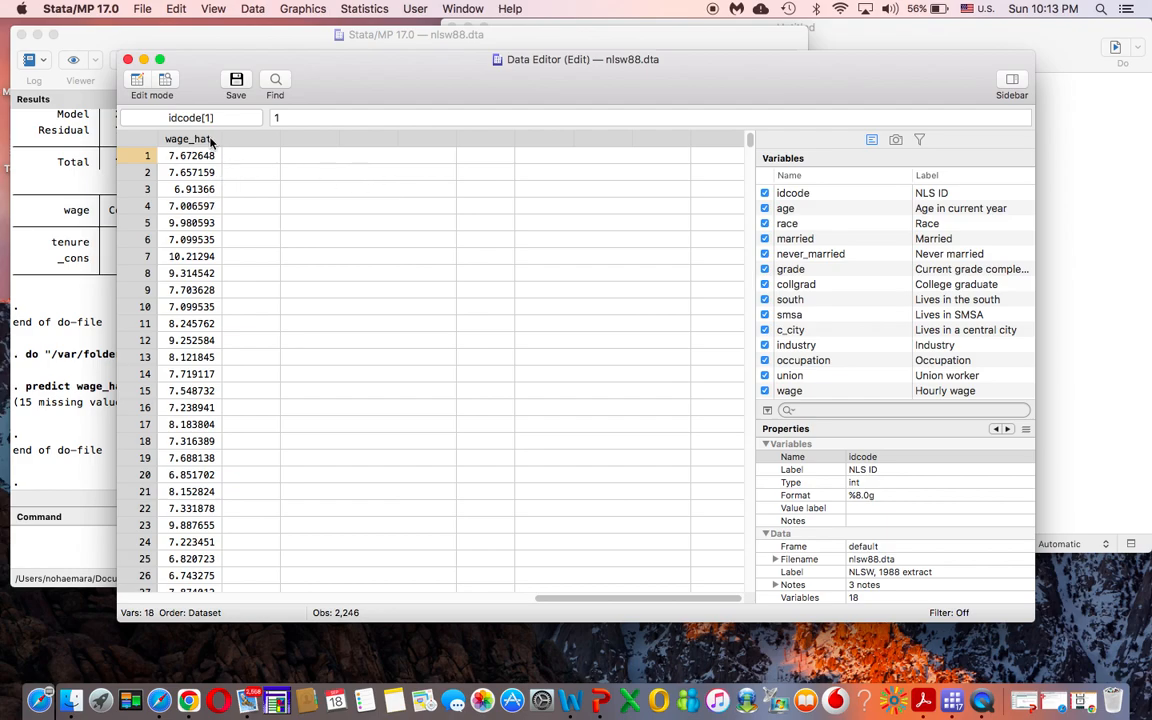
left_click(128, 61)
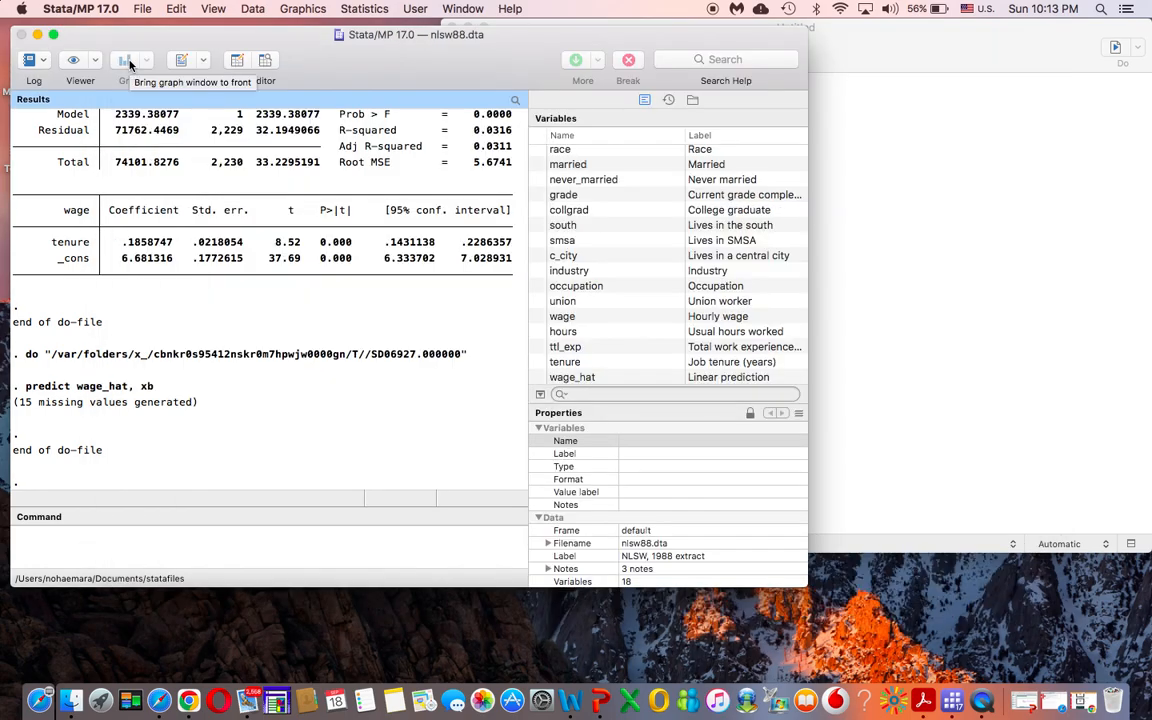
Step: Add the command twoway (line wage_hat tenure, sort)(scatter wage tenure, sort) to the do-file below the predict line
left_click(885, 257)
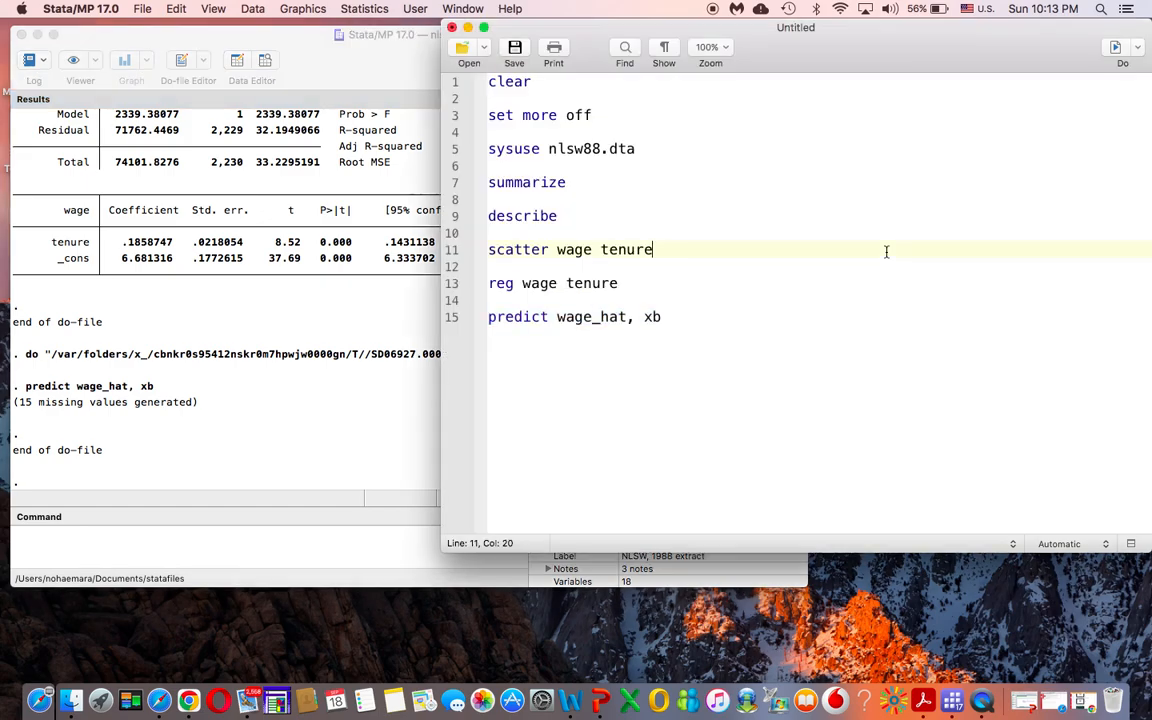
left_click(668, 322)
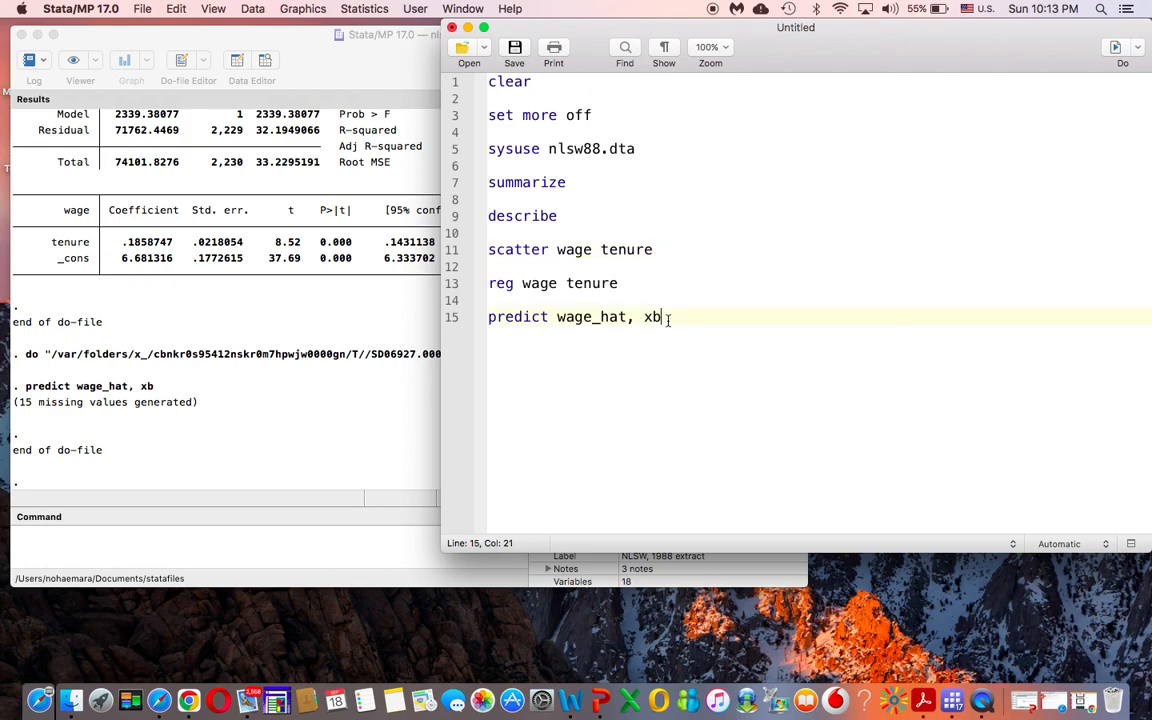
key("Return")
key("Return")
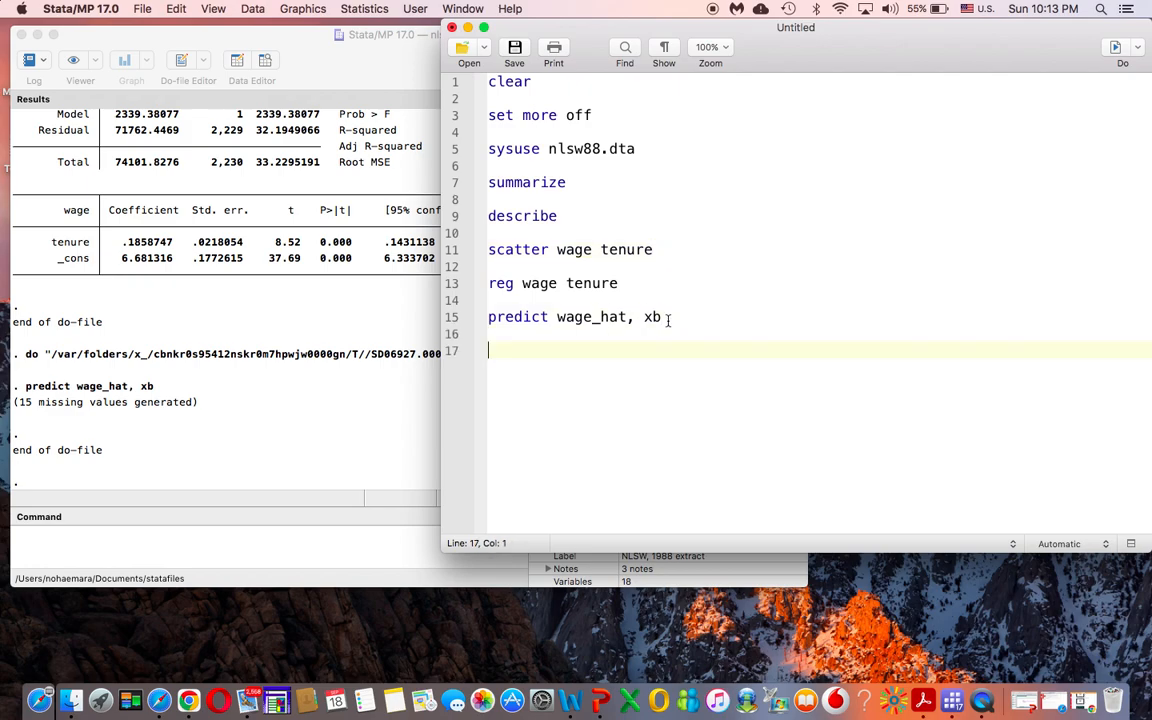
type("twoway (line")
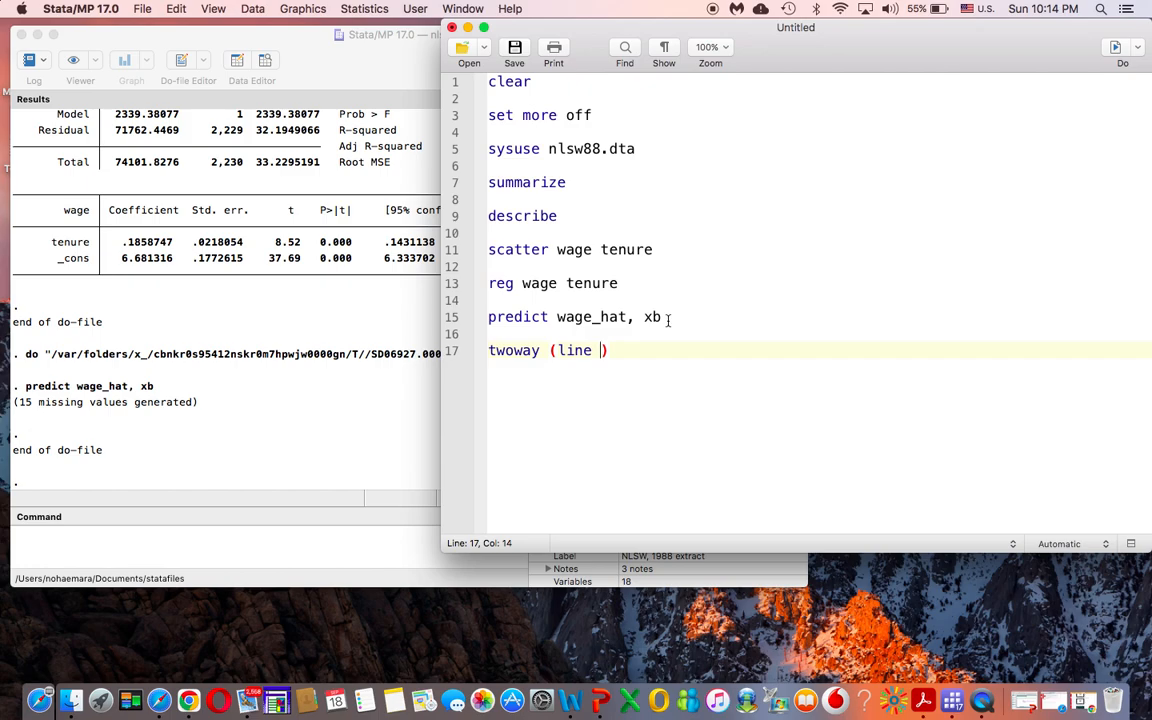
type("wage")
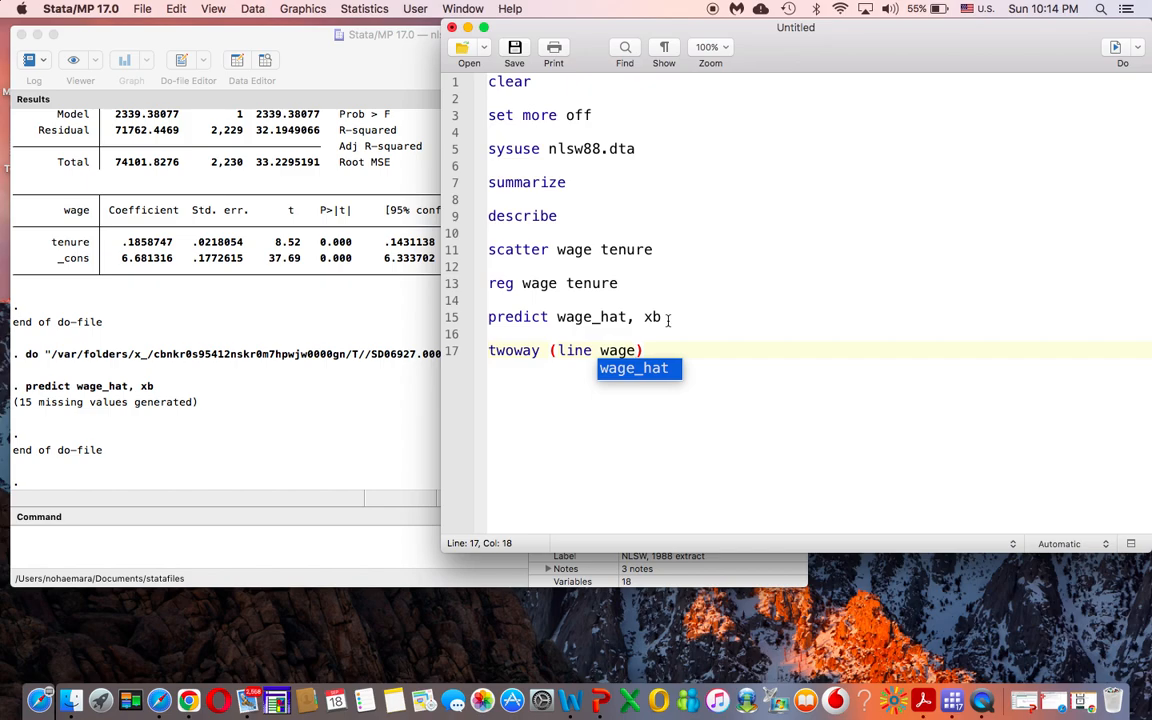
type("_hat")
type(" te")
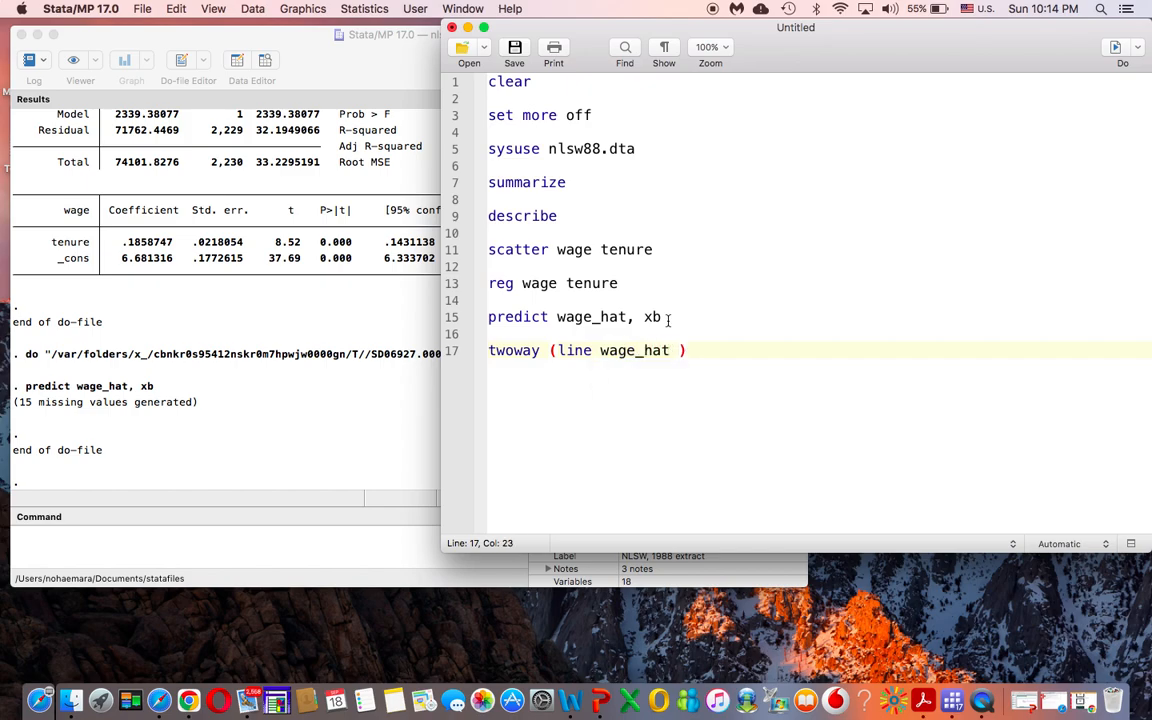
type("nure")
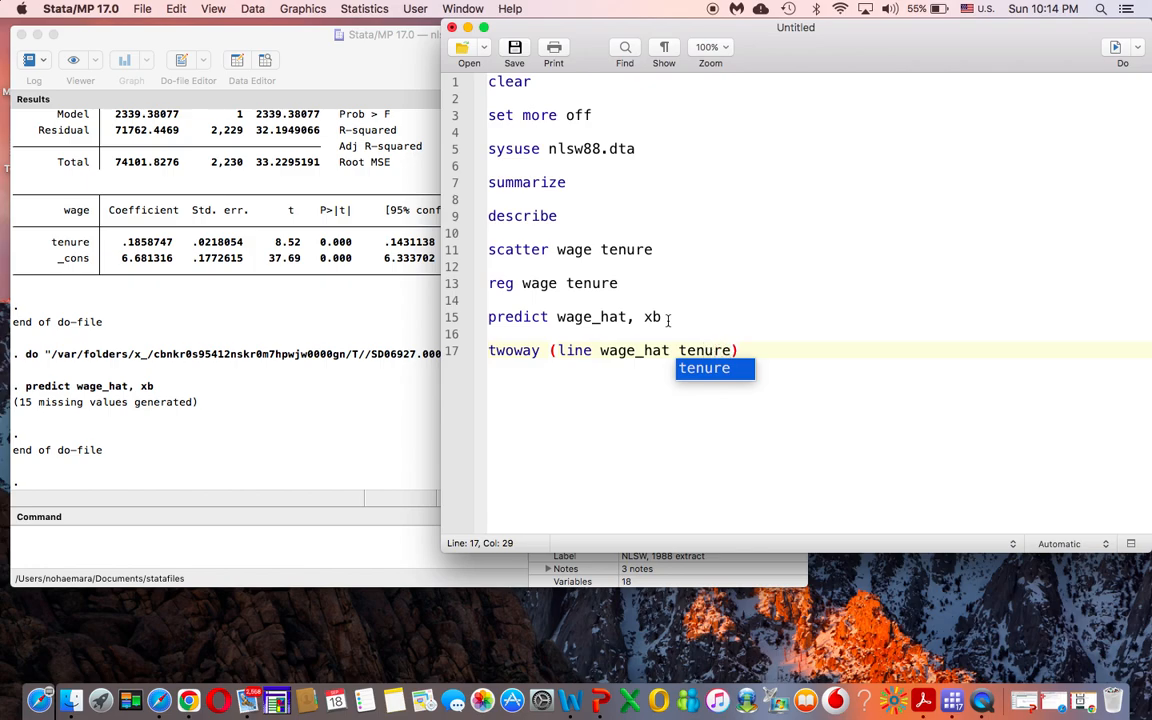
type(", s")
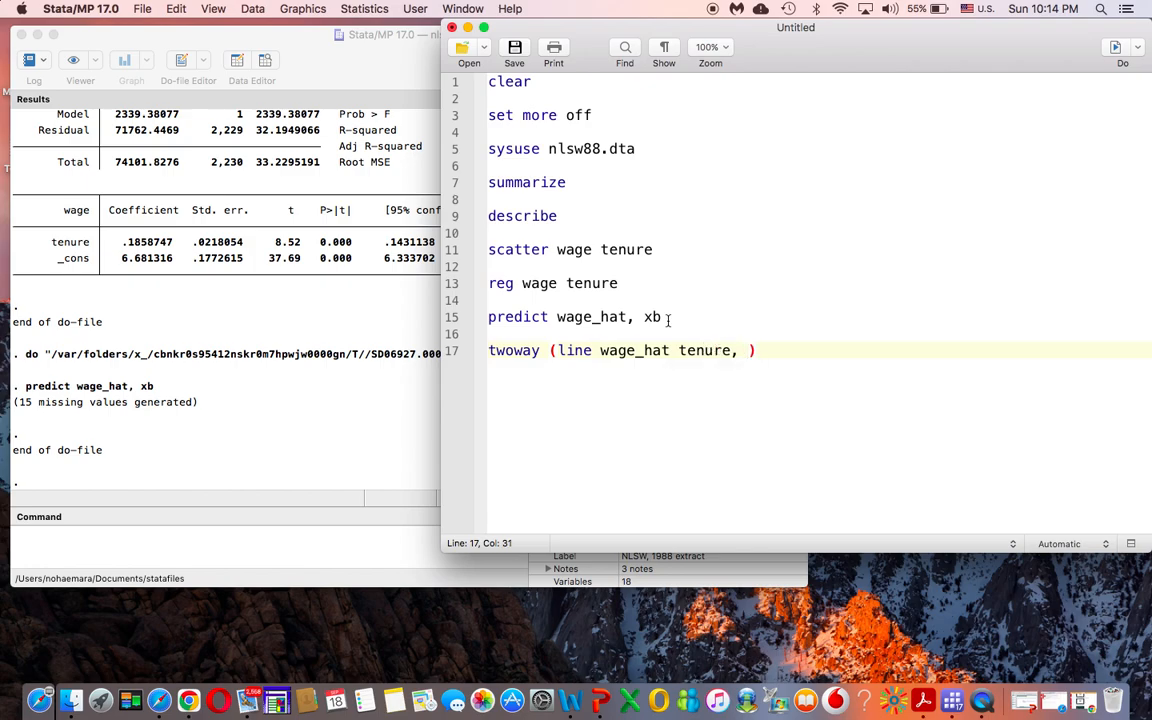
type("ort)(scatter")
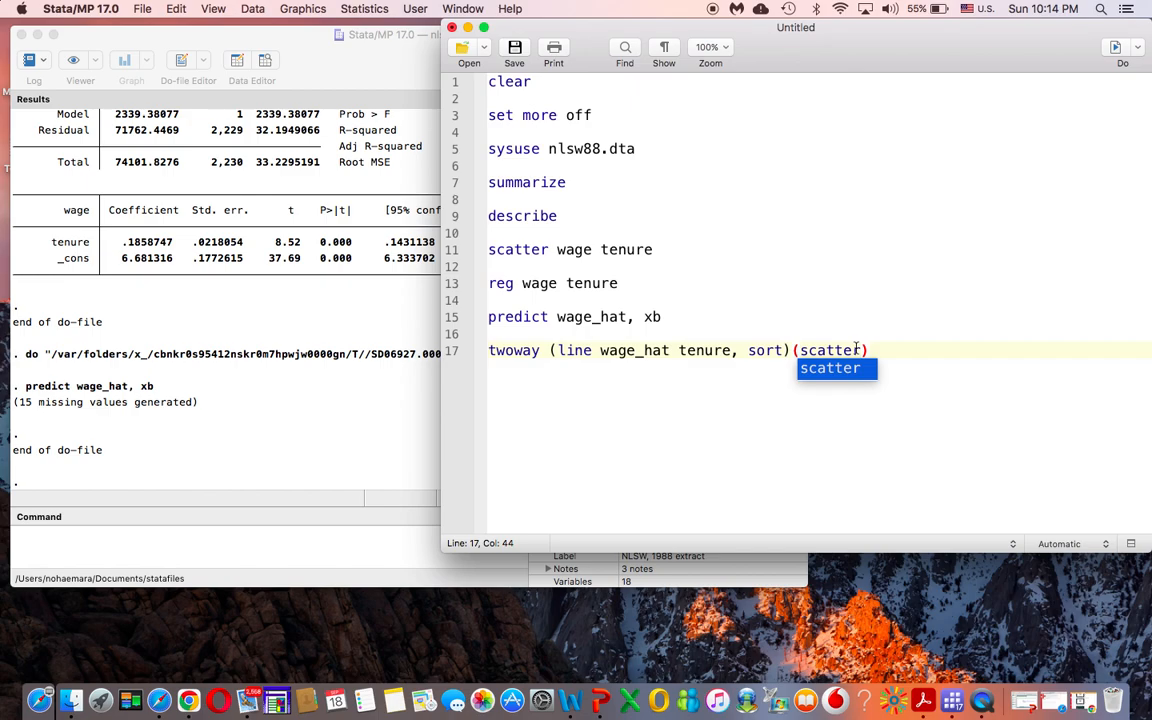
type("wage")
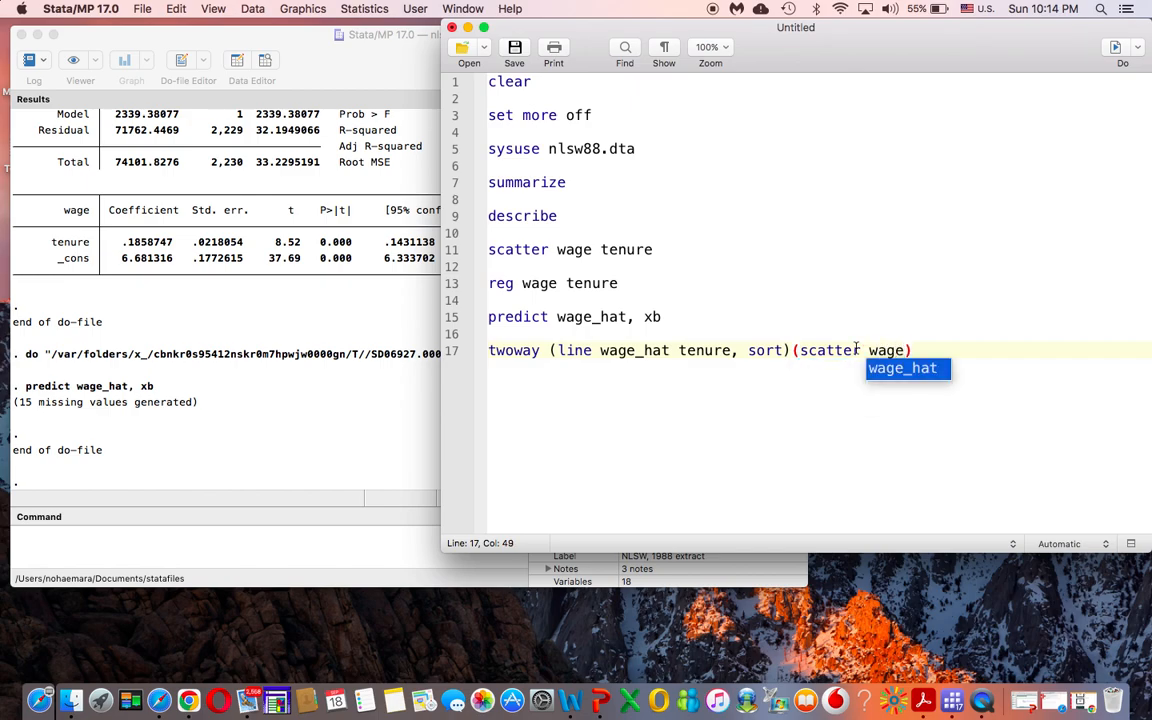
type(" tenure")
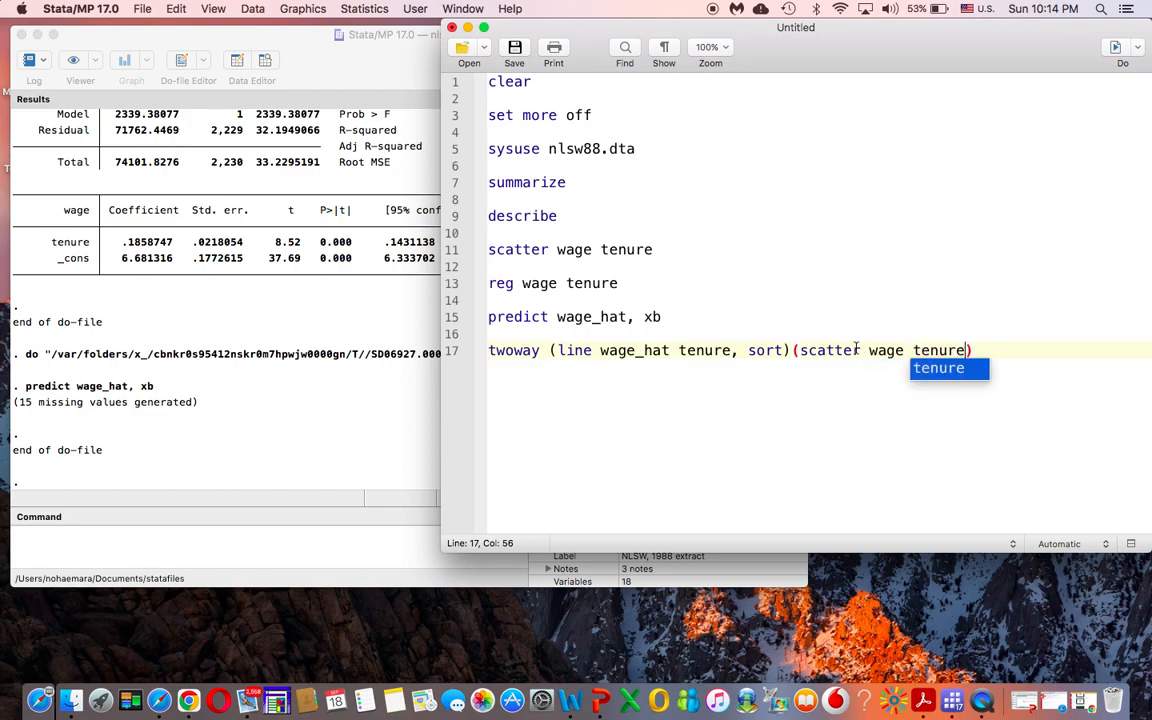
type(", sort")
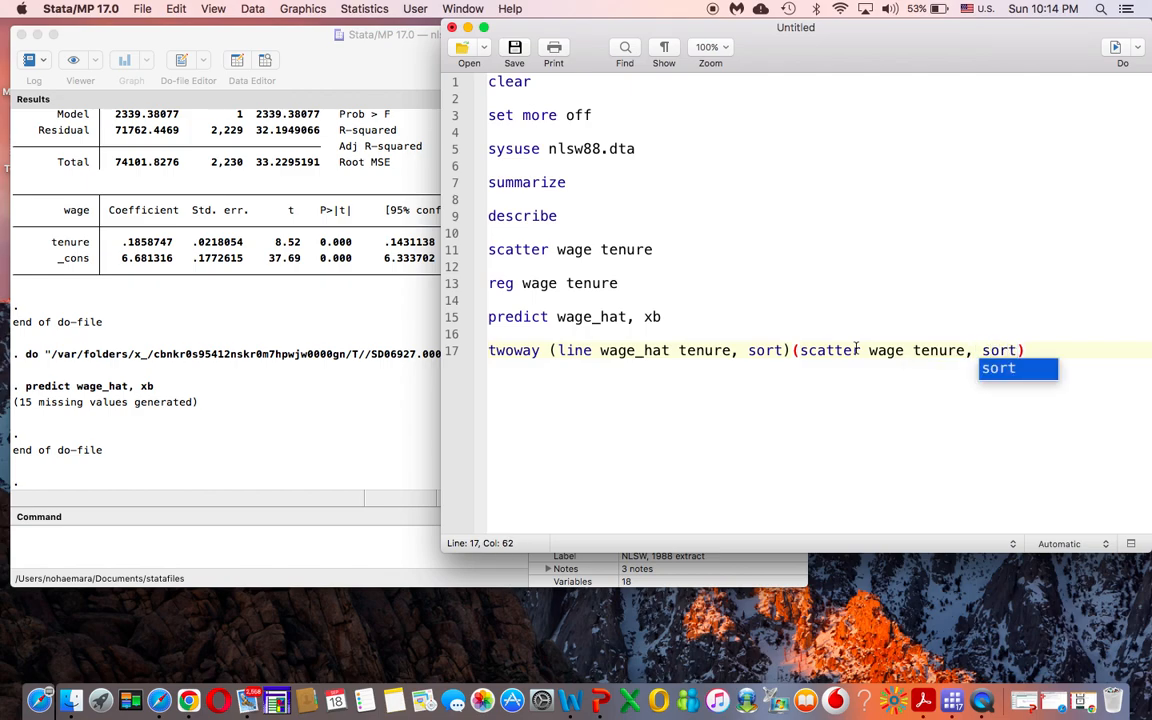
type(")")
Step: Run only the twoway line to plot the fitted line over the wage scatter, and review the regression coefficients in the results
left_click_drag(1049, 351, 491, 342)
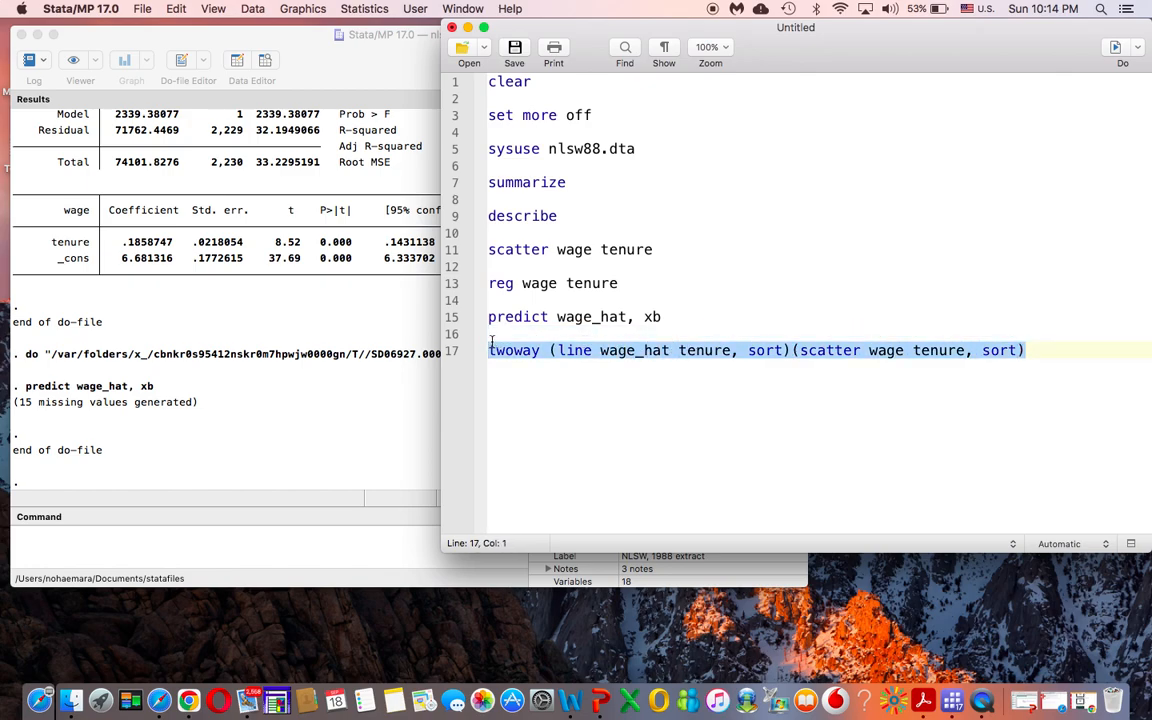
left_click(1115, 48)
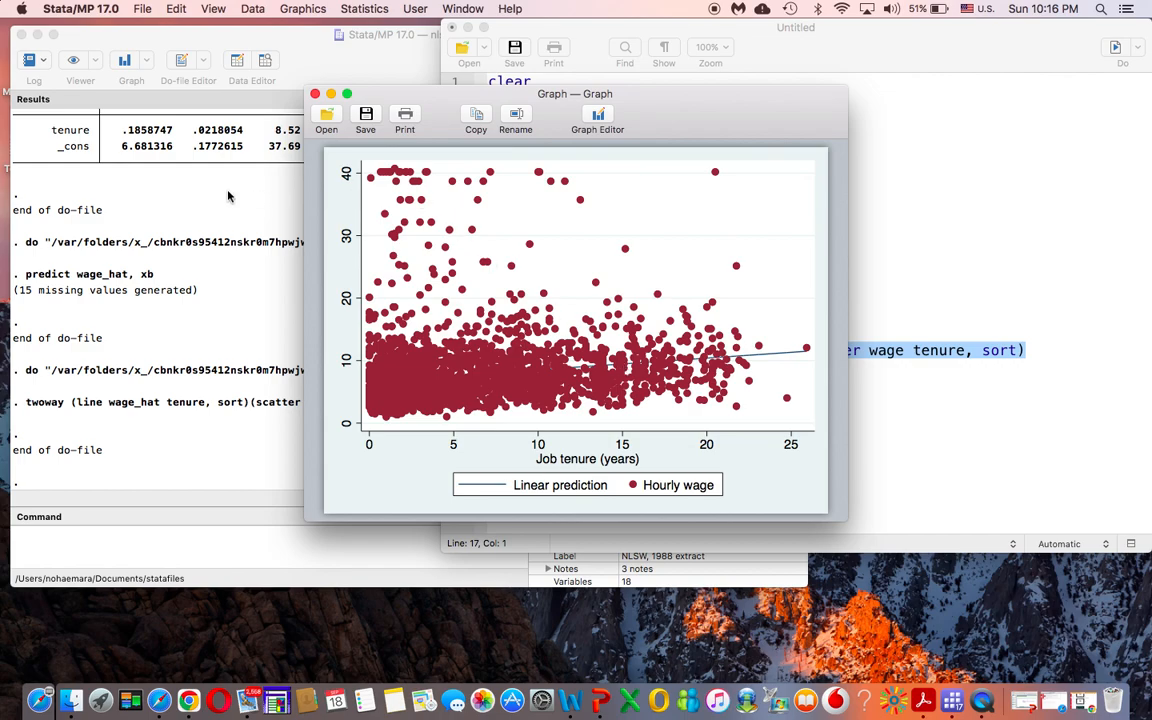
left_click(204, 170)
scroll(298, 155, "up", 1)
scroll(298, 155, "up", 2)
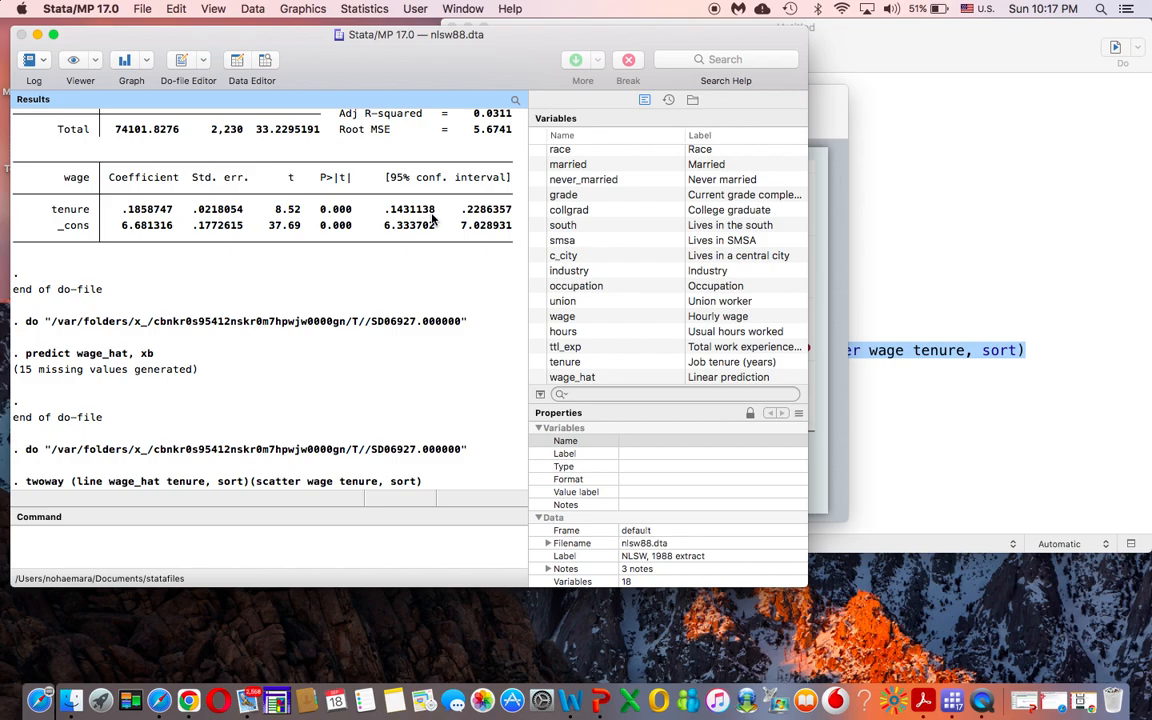
Step: Add the command gen error = wage - wage_hat to the do-file below the twoway line and run only that command
left_click(918, 407)
key("Return")
key("Return")
key("Return")
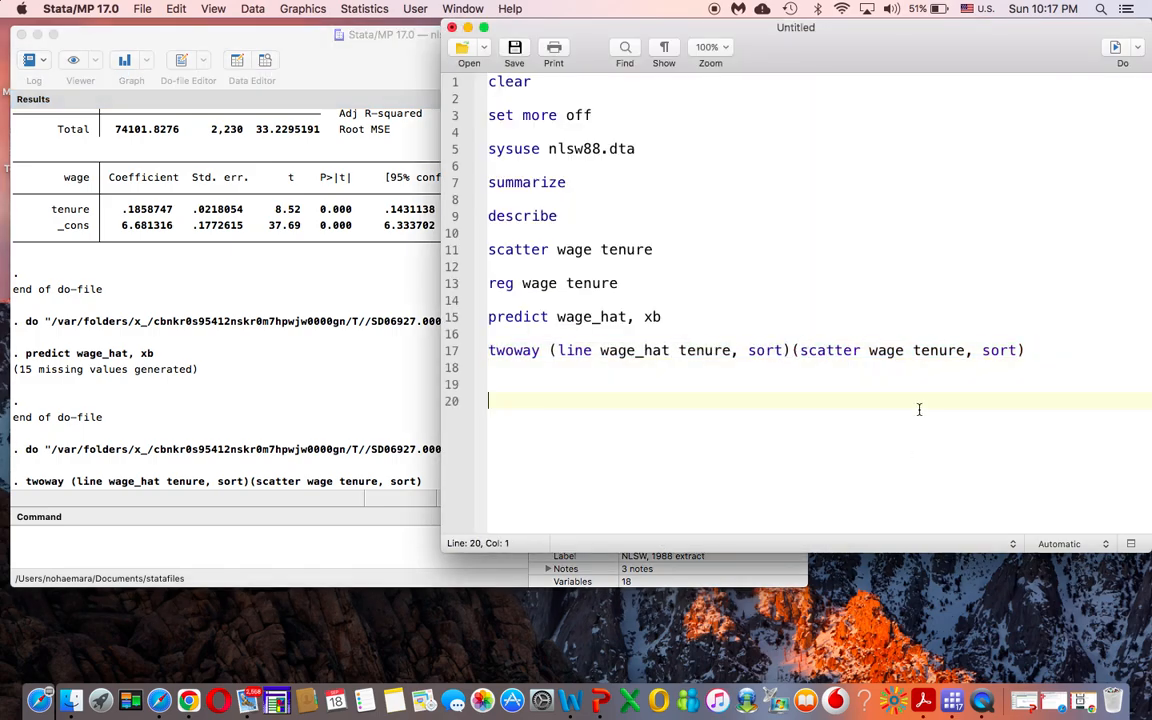
type("gen error = wage ")
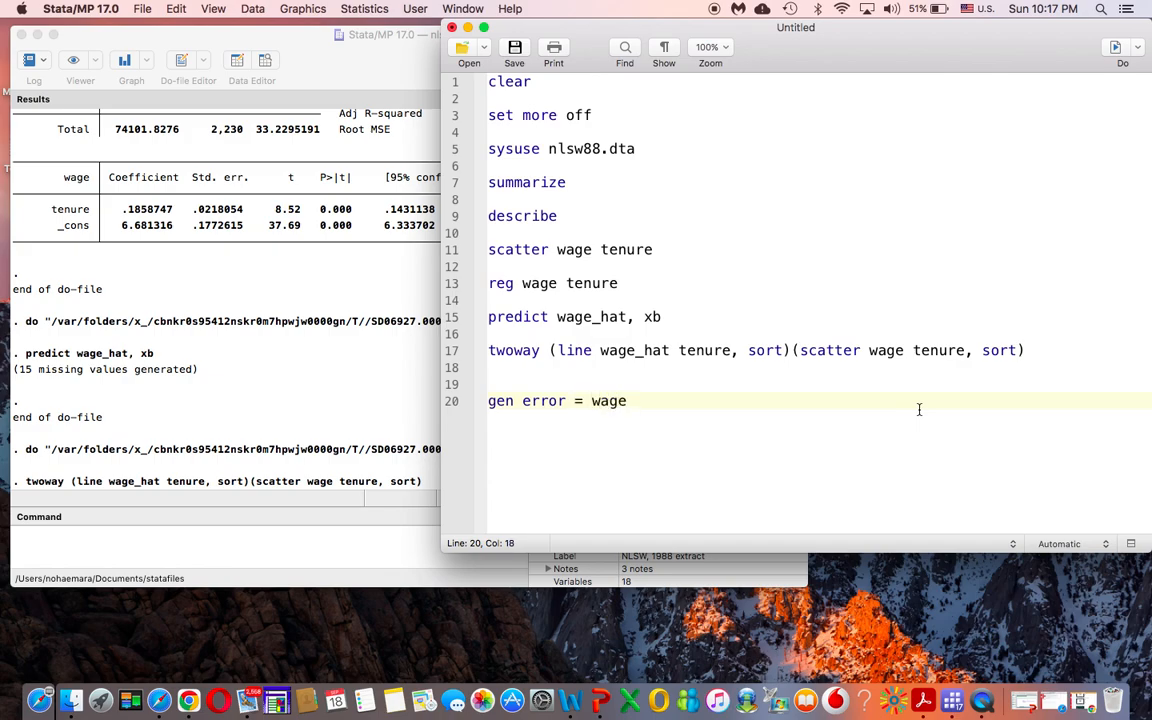
type("- wa")
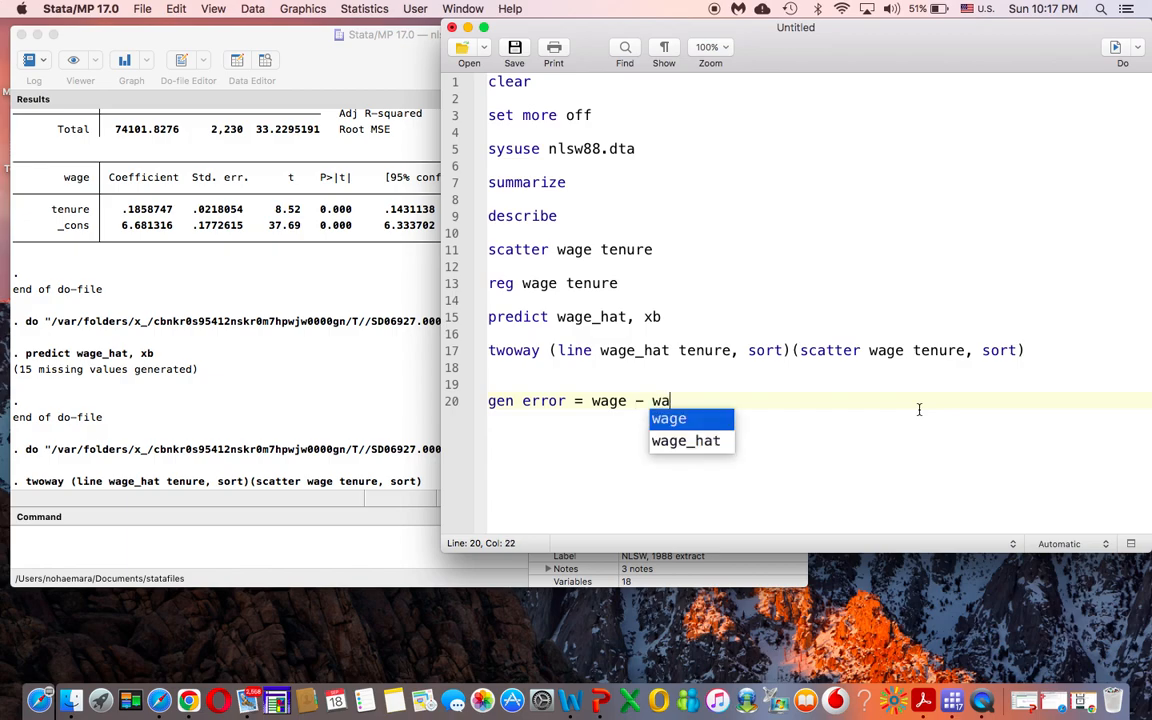
type("ge_hat")
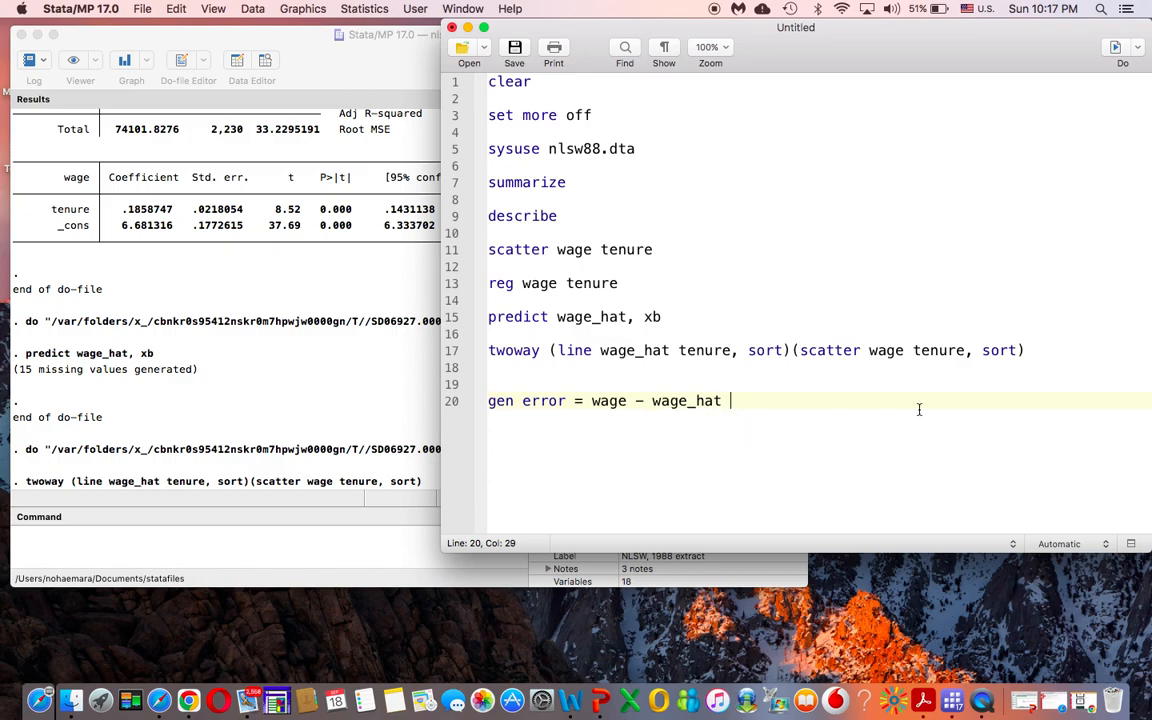
left_click_drag(735, 398, 508, 390)
left_click(1116, 49)
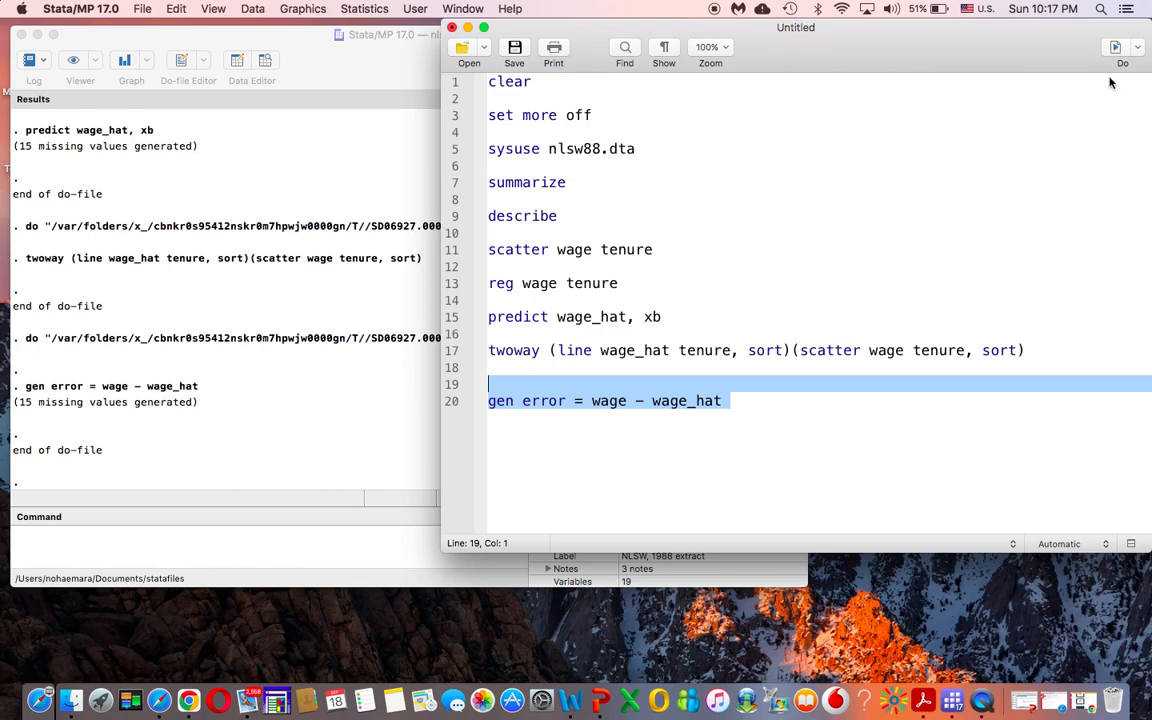
Step: Add the command br wage wage_hat error to the do-file below the gen error line
left_click(793, 401)
key("Return")
key("Return")
type("br ")
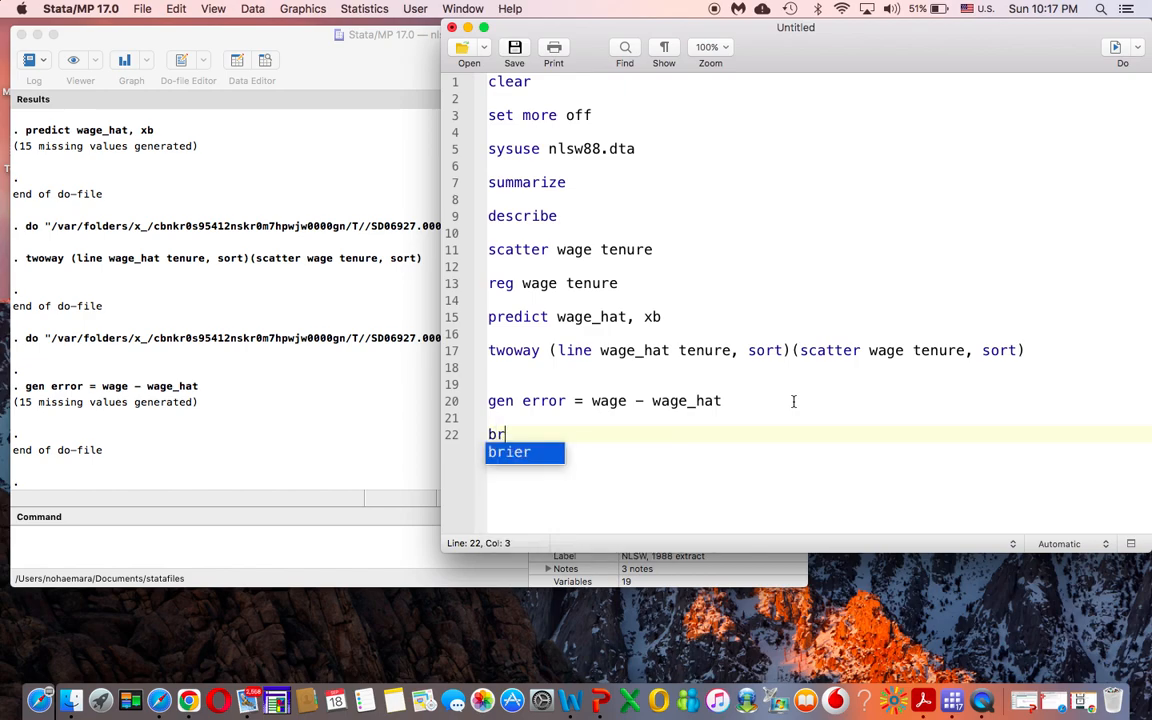
type("wage")
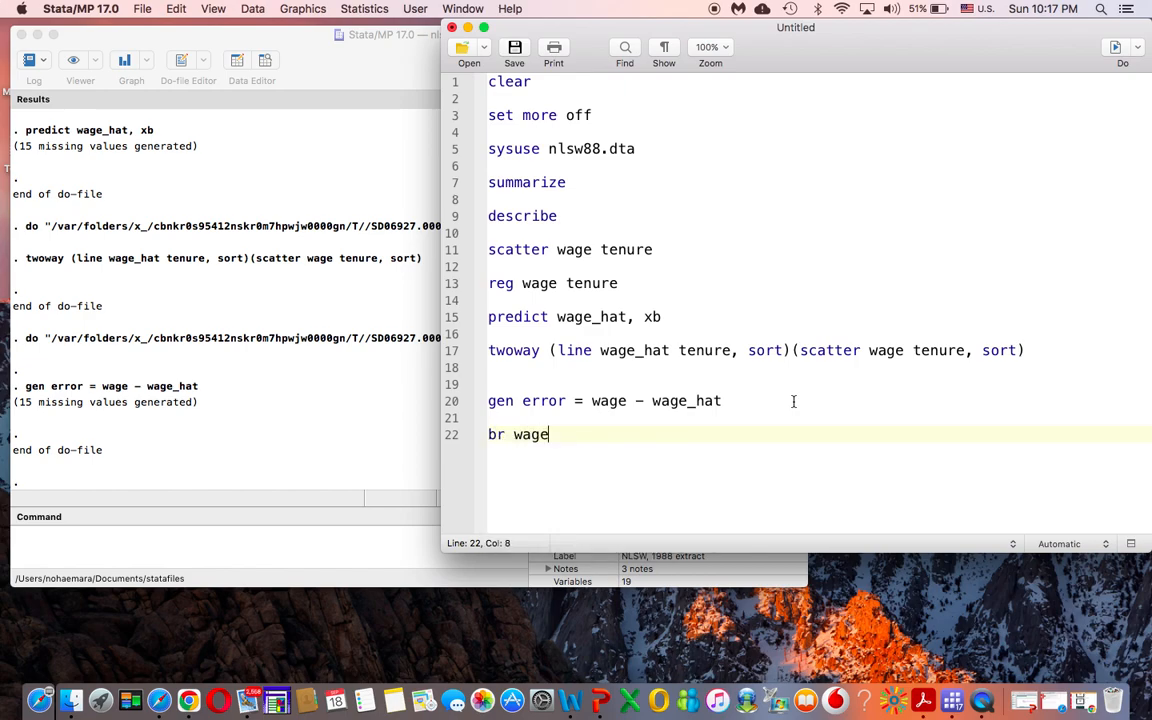
type(" wage_")
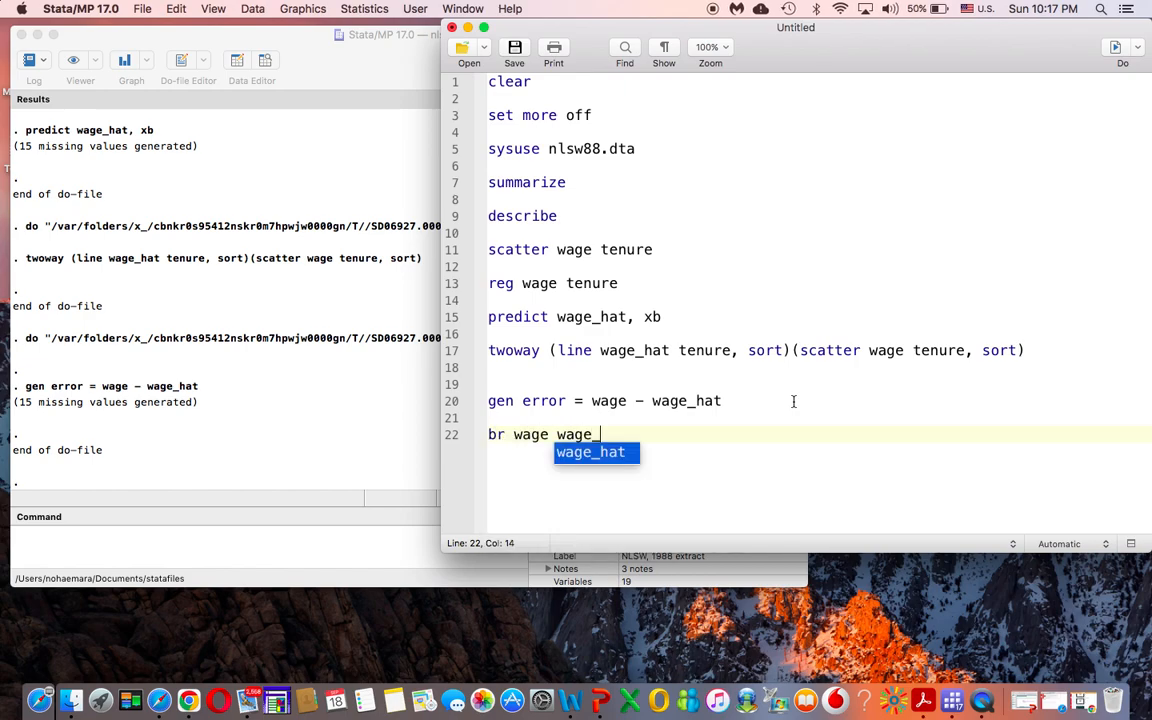
type("hat ")
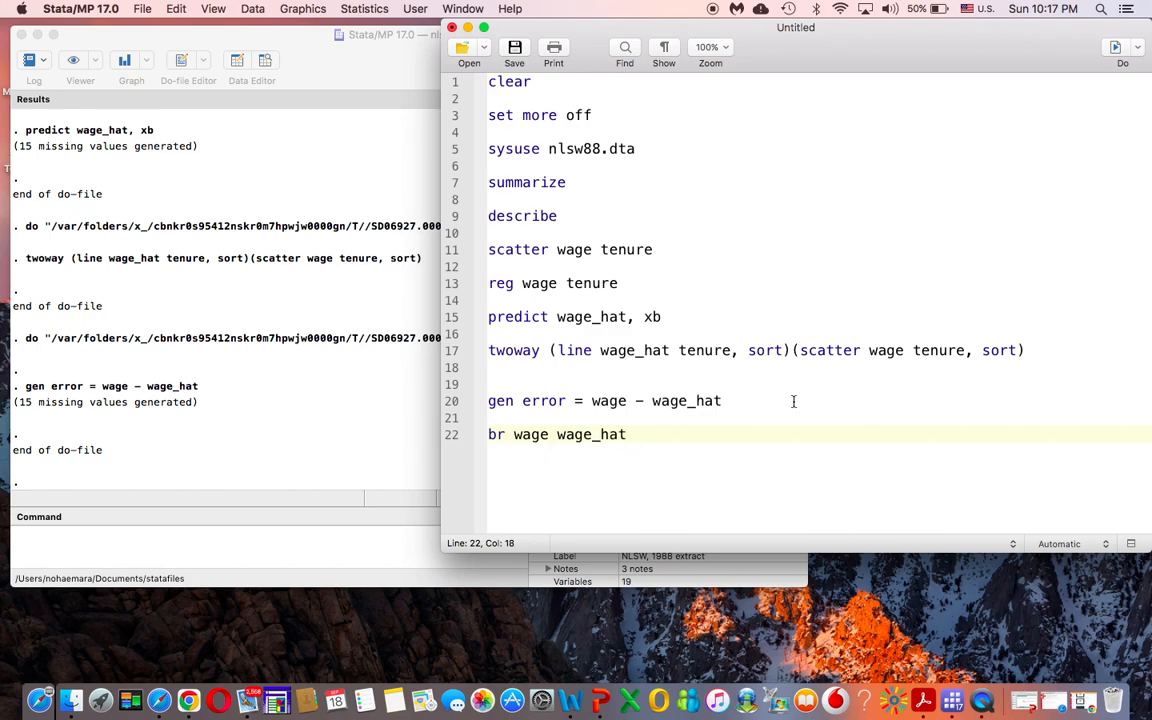
type("error")
Step: Run only the br line, compare the wage, wage_hat and error columns in the data browser, and close it
left_click_drag(681, 434, 487, 434)
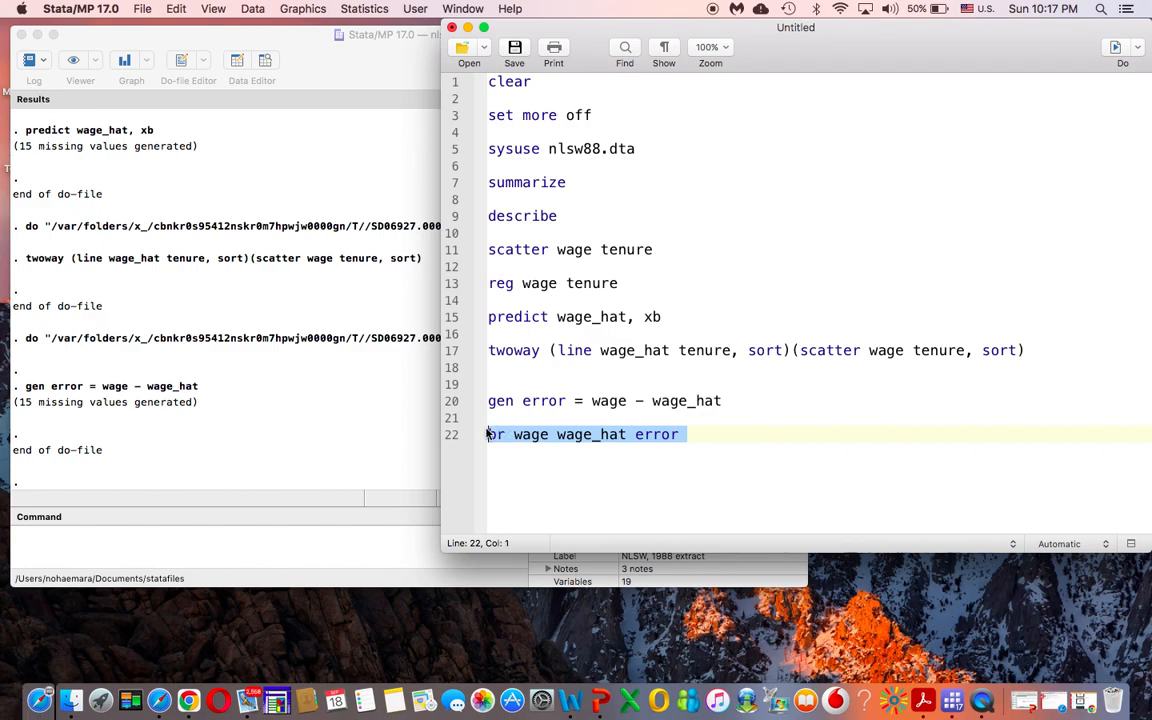
left_click(1116, 49)
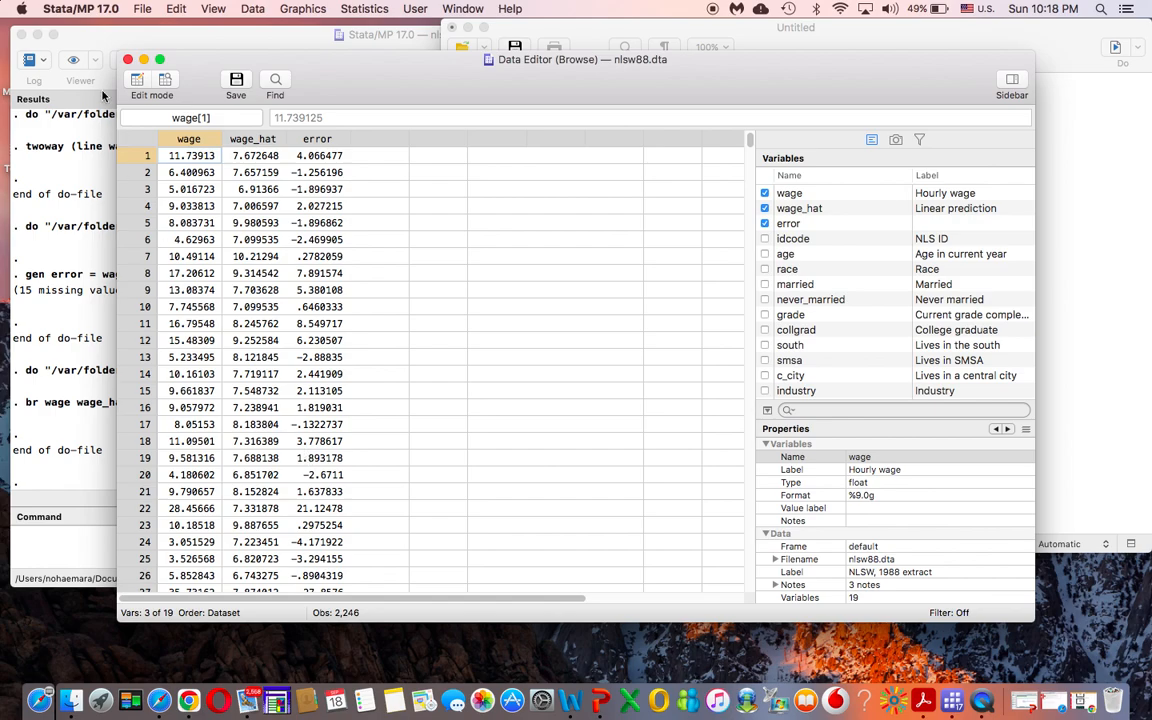
left_click(128, 61)
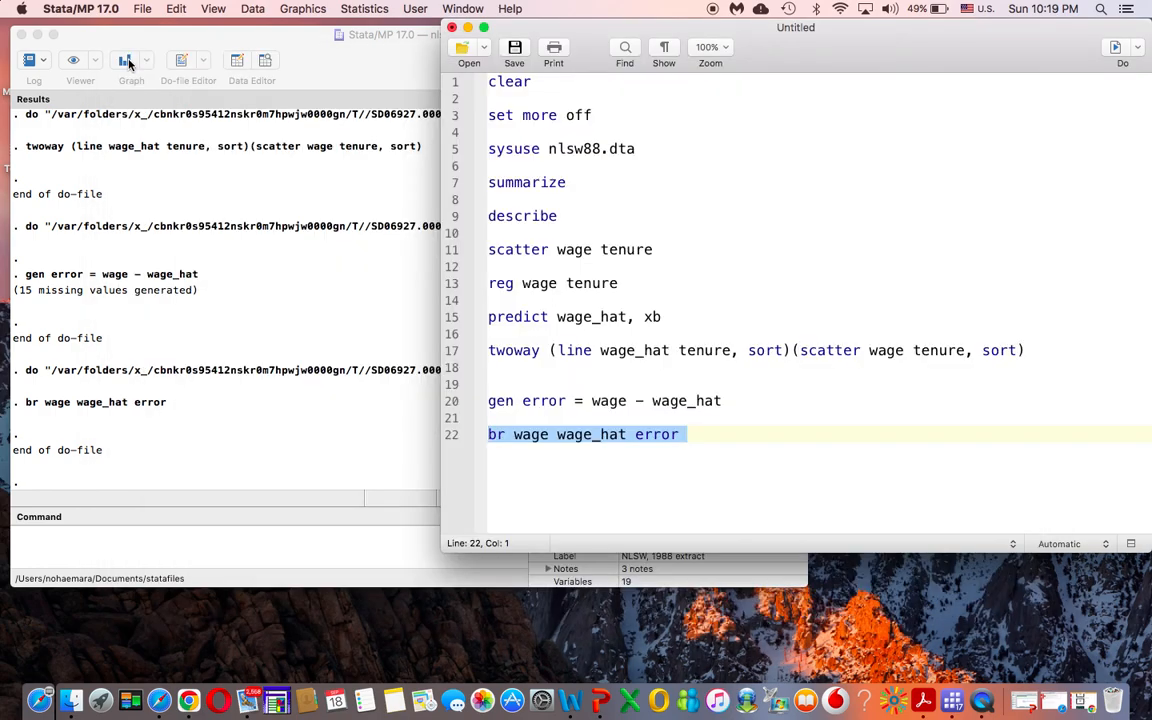
Step: Save the do-file as Simple_Reg.do in the statafiles folder
left_click(515, 50)
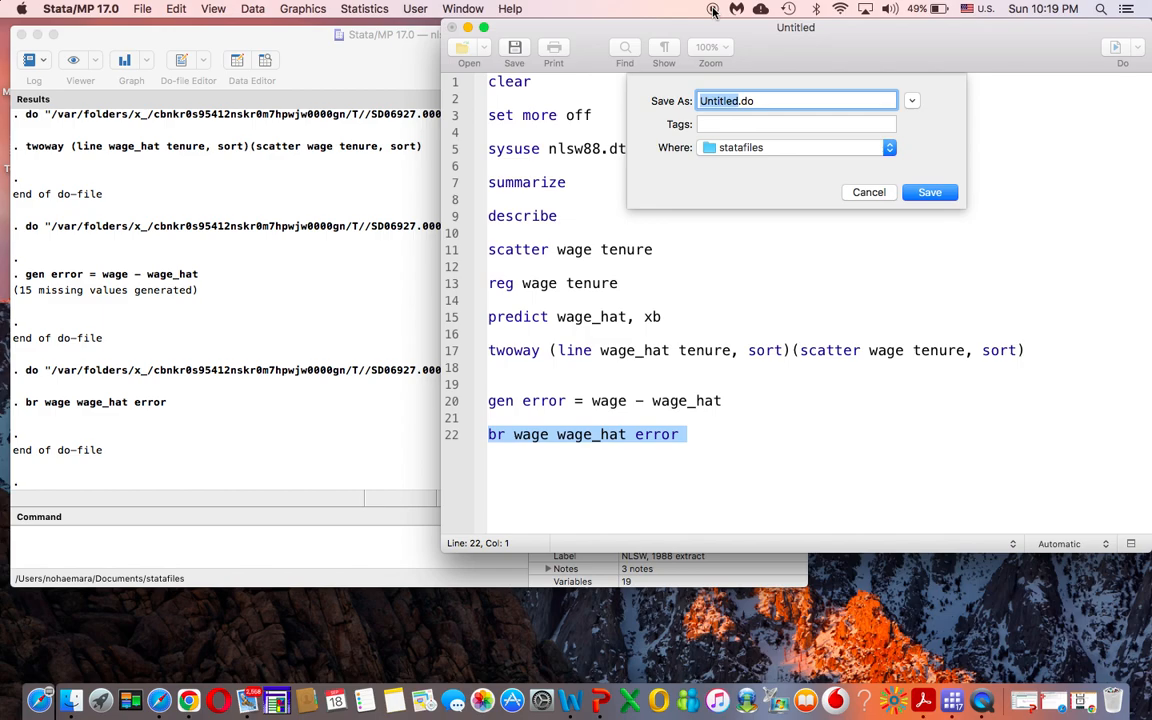
type("imple_Reg")
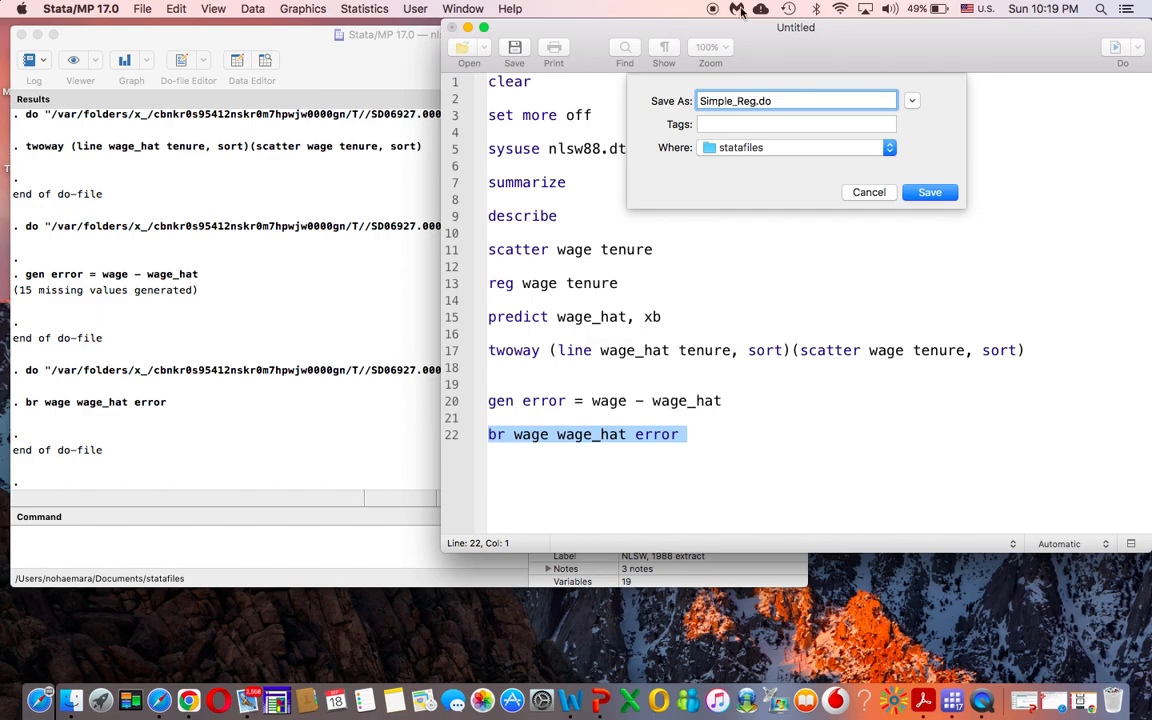
left_click(931, 192)
left_click(870, 252)
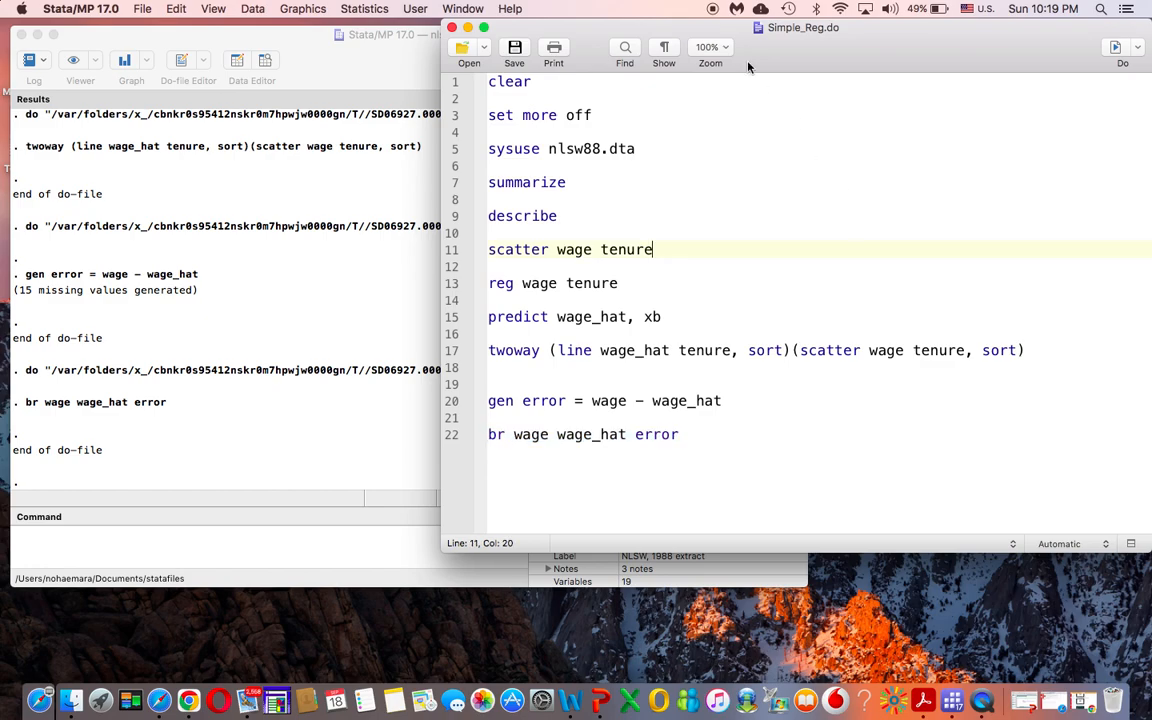